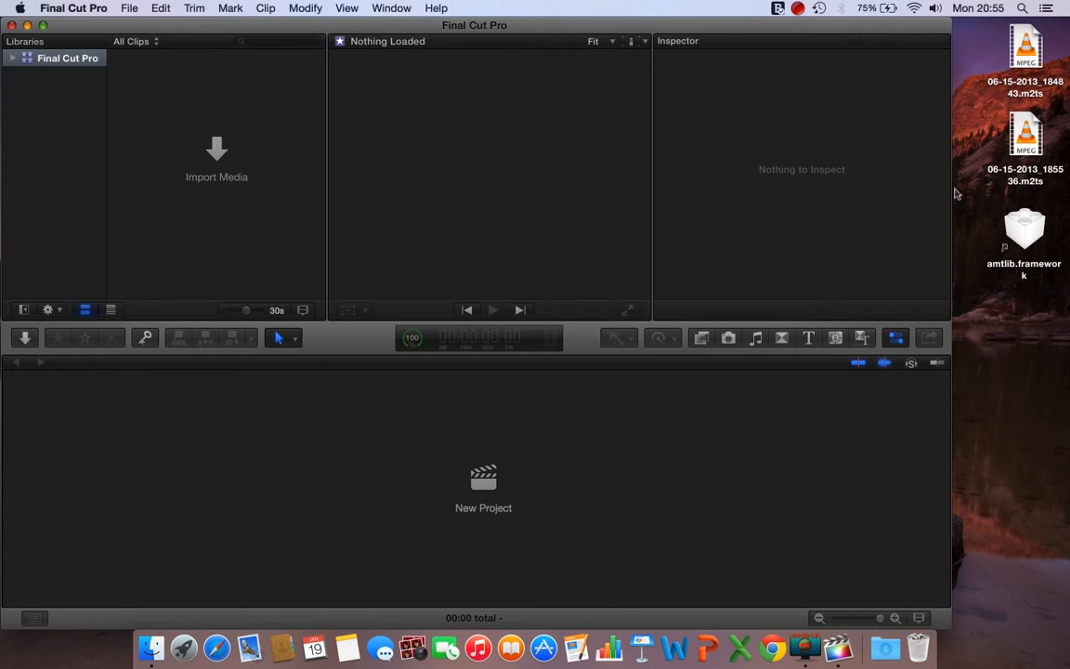
Expand the editing window to full screen and reveal the events inside the Final Cut Pro library.
{"action": "left_click", "coordinate": [43, 25]}
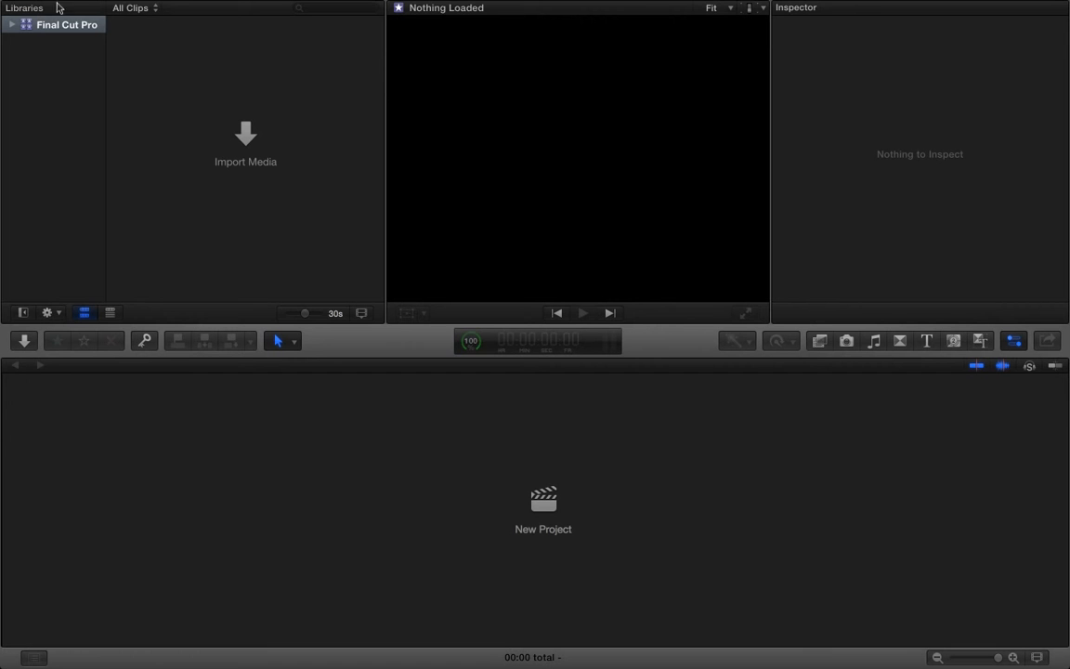
{"action": "left_click", "coordinate": [11, 25]}
{"action": "mouse_move", "coordinate": [129, 6]}
{"action": "left_click", "coordinate": [129, 7]}
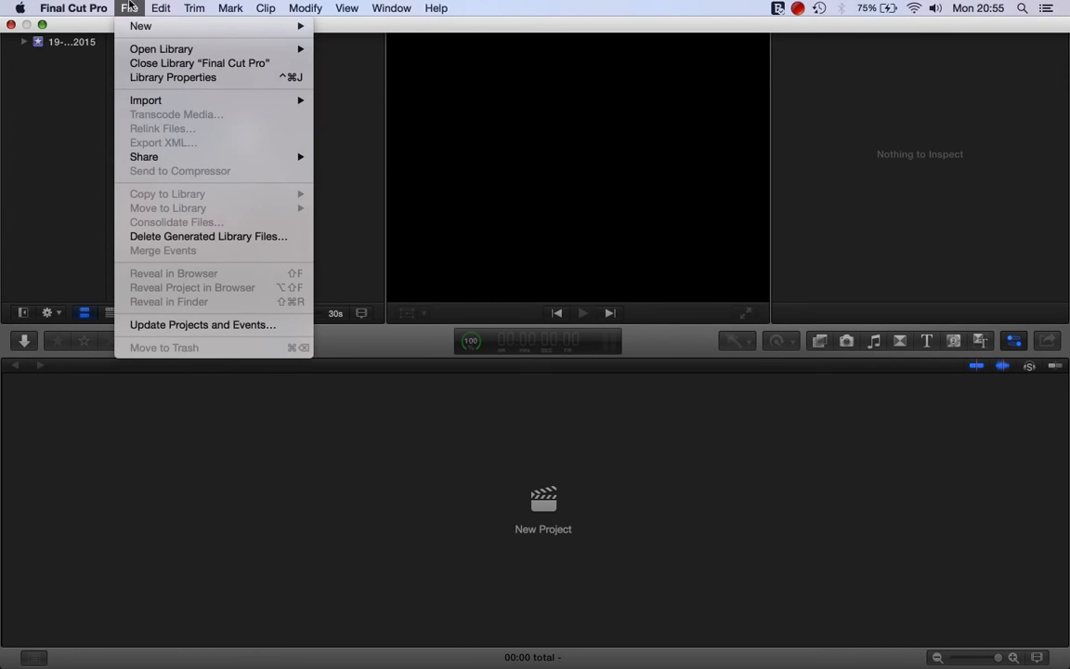
{"action": "mouse_move", "coordinate": [126, 26]}
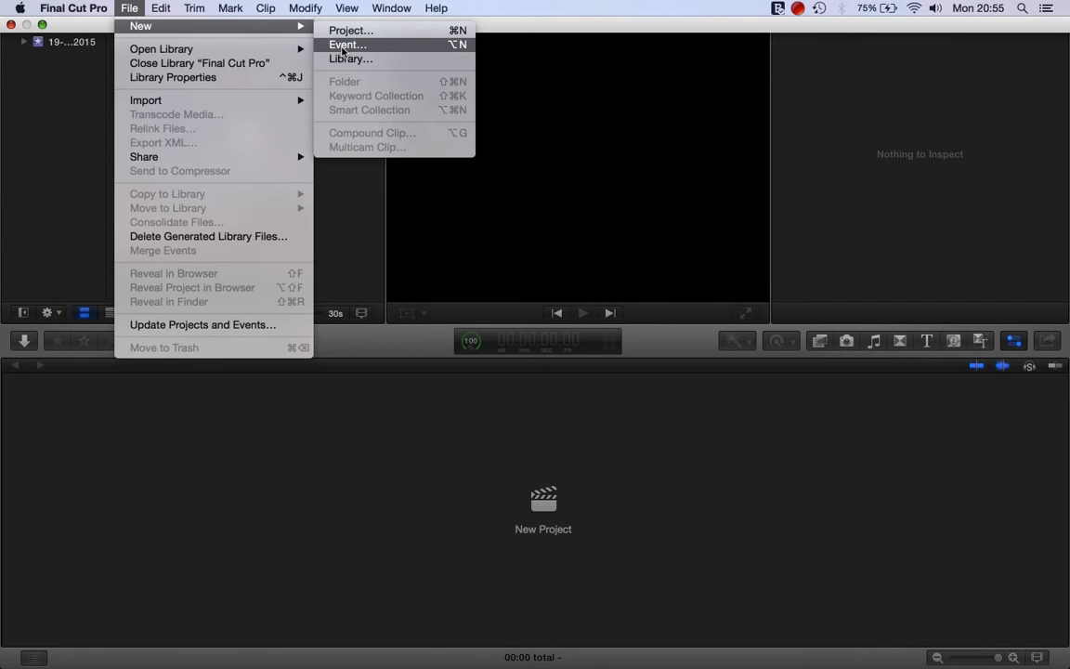
{"action": "left_click", "coordinate": [72, 106]}
Start a new event in the Final Cut Pro library and name it "Test Video".
{"action": "right_click", "coordinate": [67, 128]}
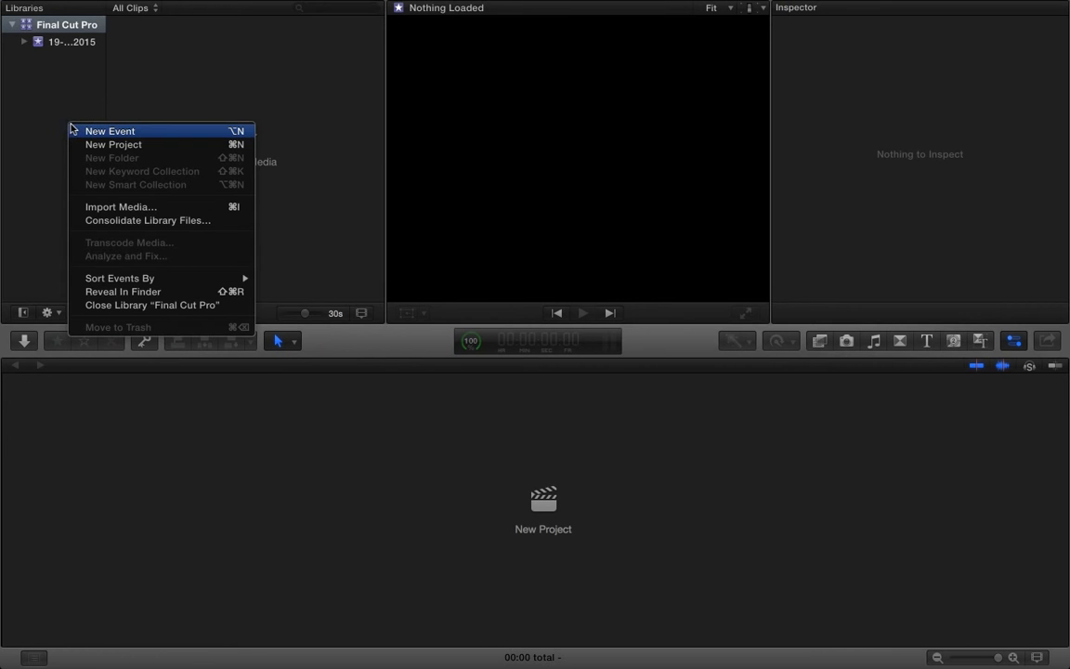
{"action": "left_click", "coordinate": [93, 132]}
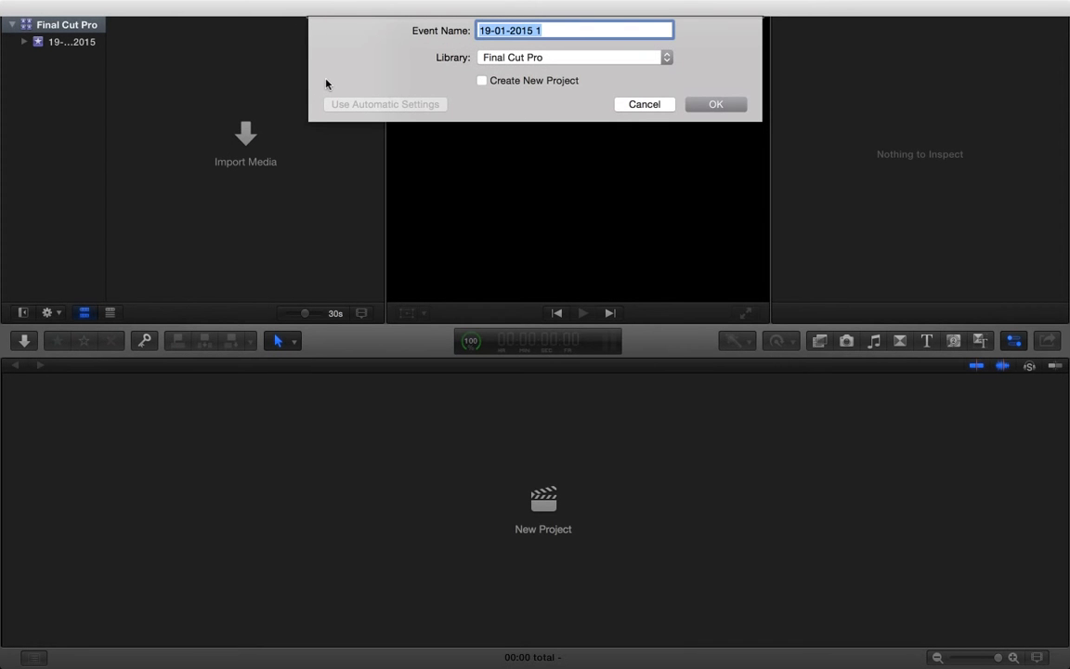
{"action": "type", "text": "Test vIDEO"}
{"action": "key", "text": "BackSpace"}
{"action": "key", "text": "BackSpace"}
{"action": "key", "text": "BackSpace"}
{"action": "key", "text": "BackSpace"}
{"action": "key", "text": "BackSpace"}
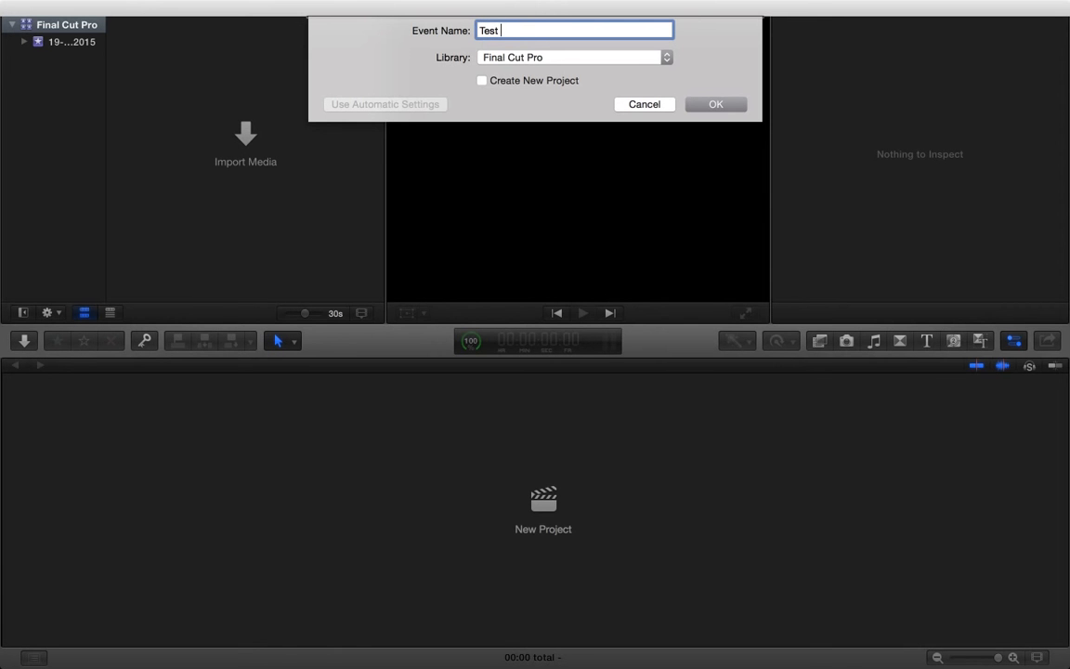
{"action": "type", "text": "Video"}
Keep Final Cut Pro as the event's library, leave new project creation off, and create the event.
{"action": "left_click", "coordinate": [633, 61]}
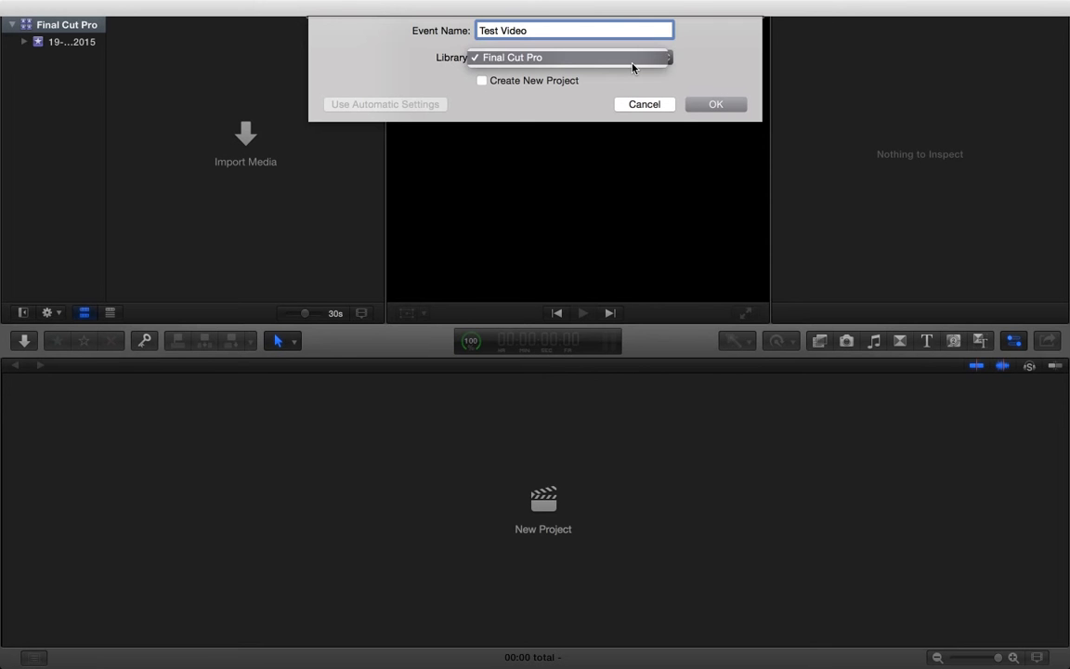
{"action": "left_click", "coordinate": [632, 62]}
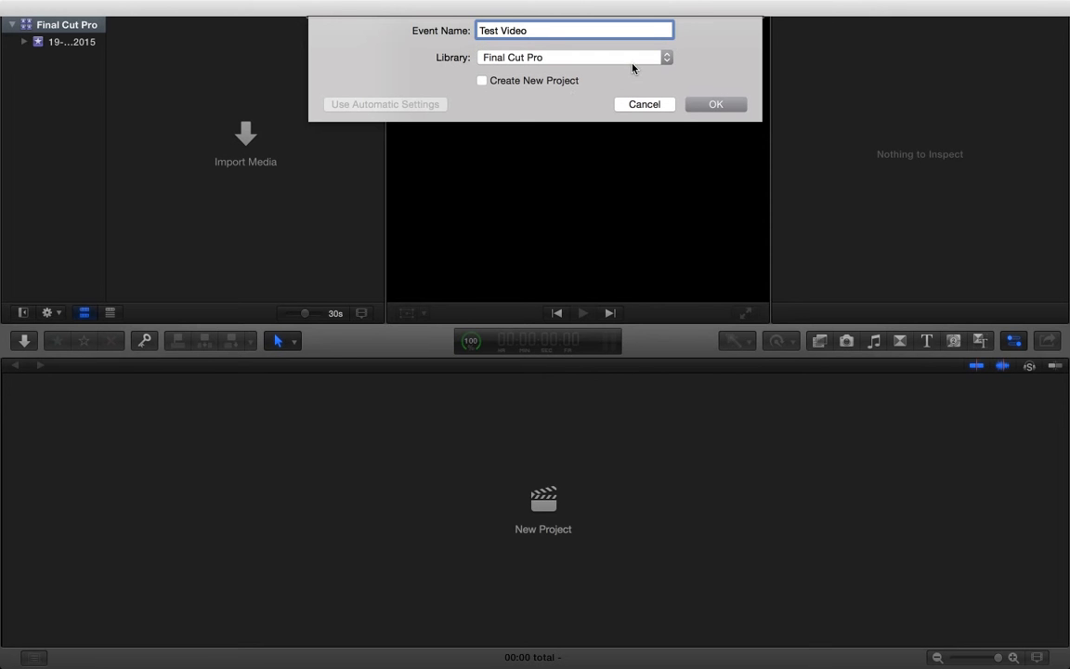
{"action": "left_click", "coordinate": [564, 86]}
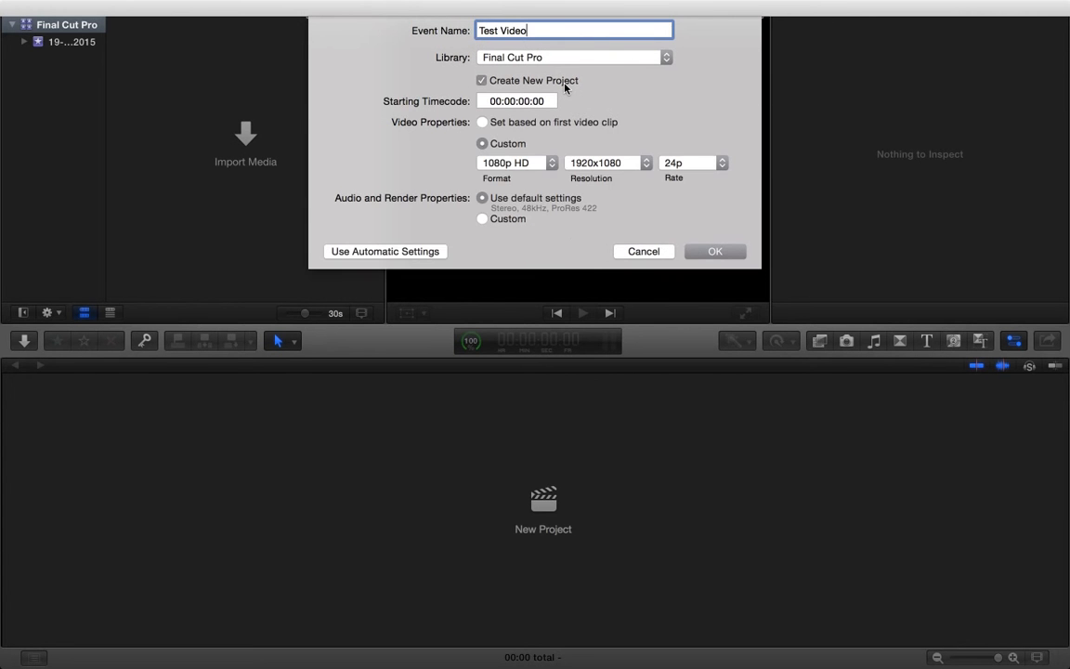
{"action": "left_click", "coordinate": [564, 86]}
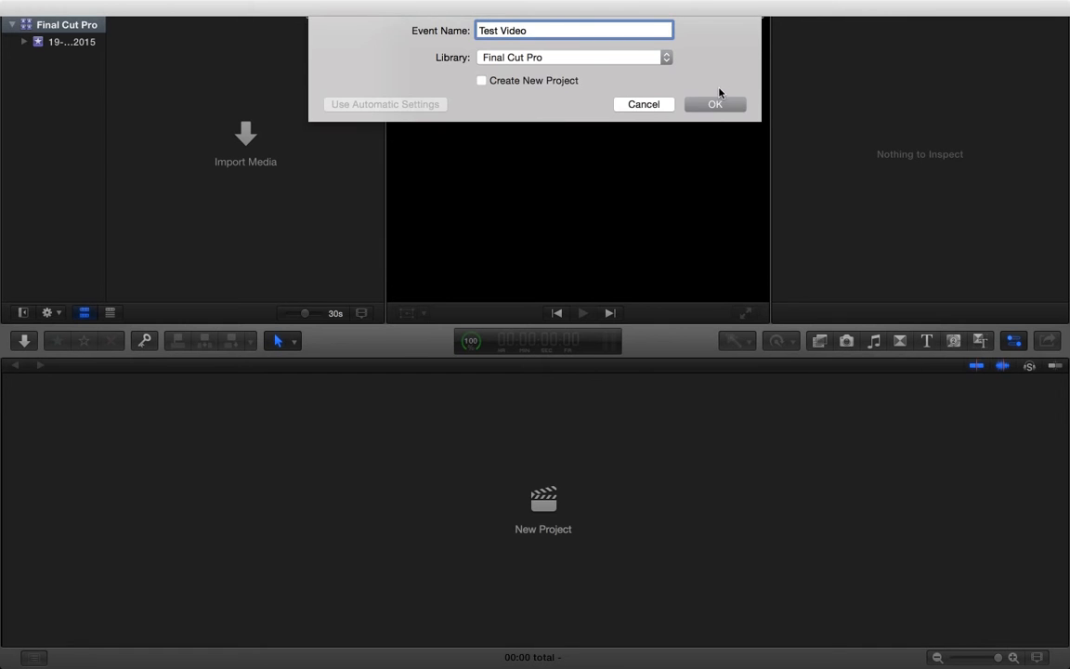
{"action": "left_click", "coordinate": [713, 104]}
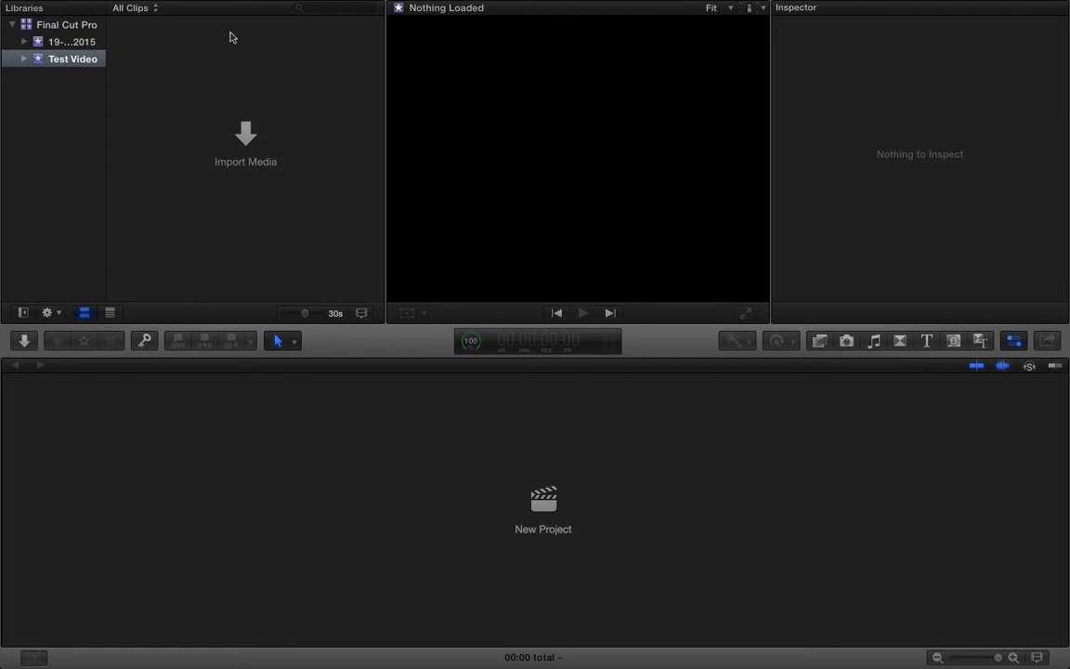
Expand the Test Video event and start a new project in it named "test vid".
{"action": "left_click", "coordinate": [51, 43]}
{"action": "left_click", "coordinate": [38, 58]}
{"action": "left_click", "coordinate": [23, 59]}
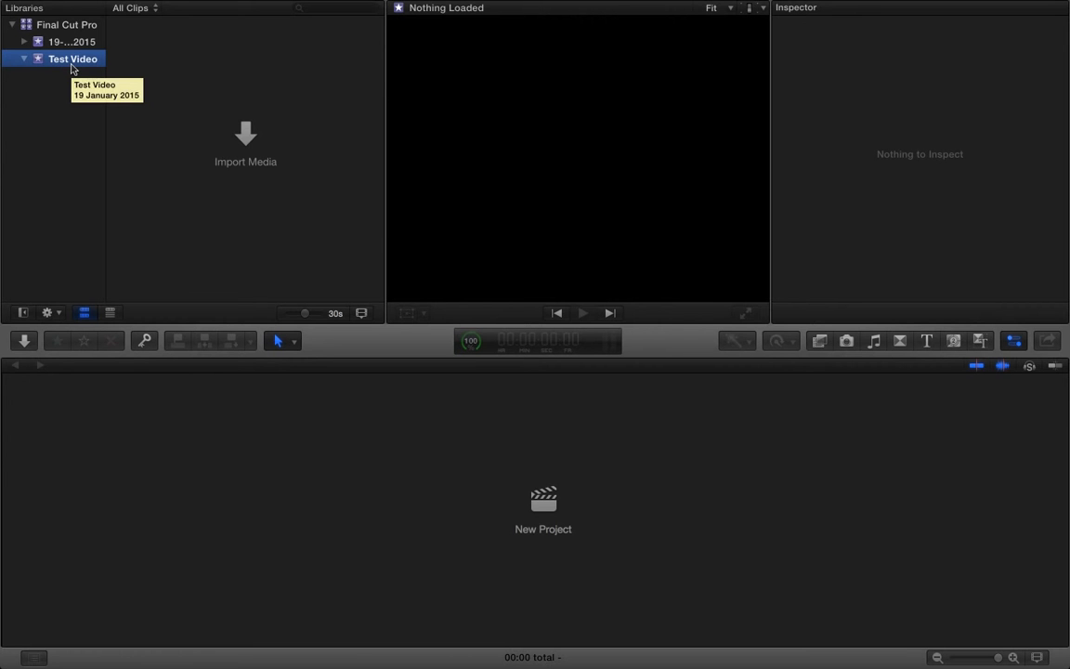
{"action": "right_click", "coordinate": [63, 57]}
{"action": "left_click", "coordinate": [51, 85]}
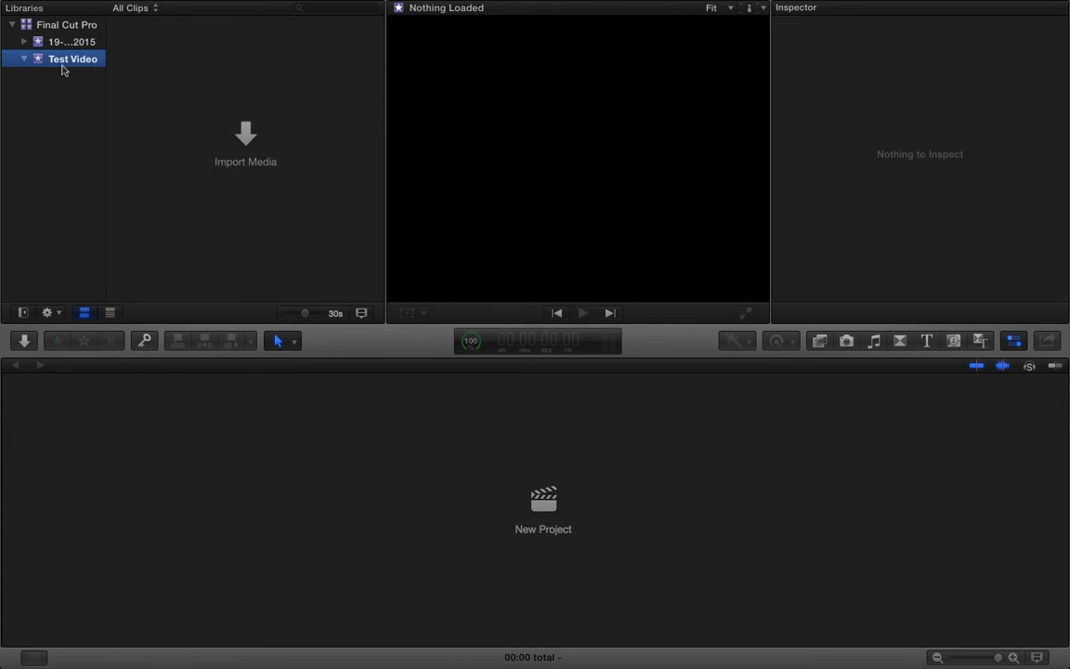
{"action": "right_click", "coordinate": [63, 66]}
{"action": "left_click", "coordinate": [84, 86]}
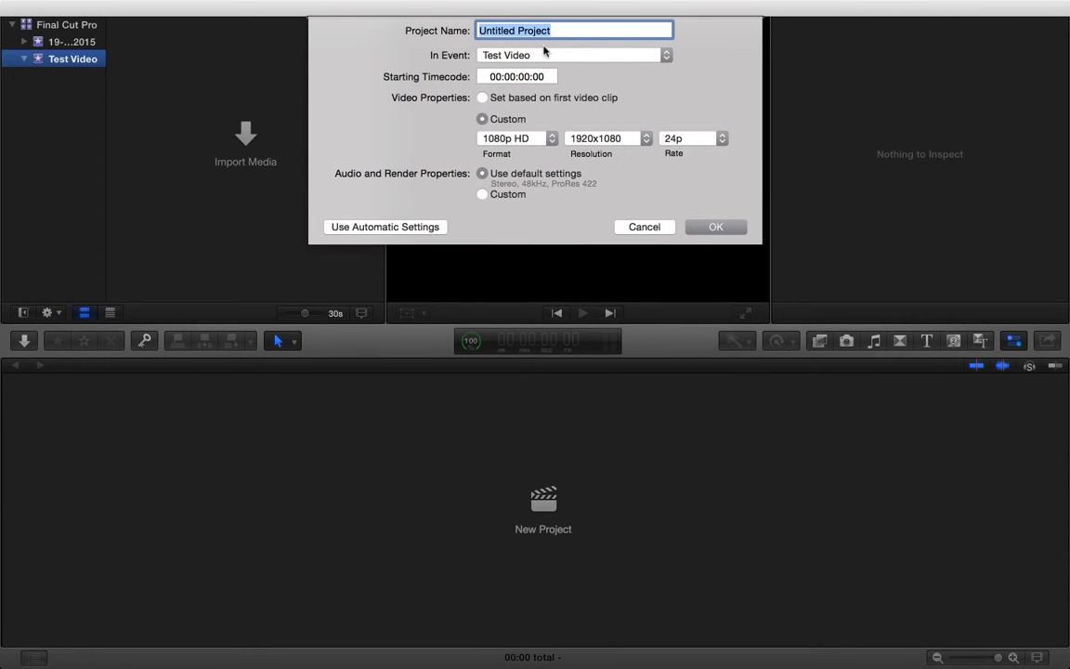
{"action": "type", "text": "test vd"}
{"action": "key", "text": "BackSpace"}
{"action": "type", "text": "id"}
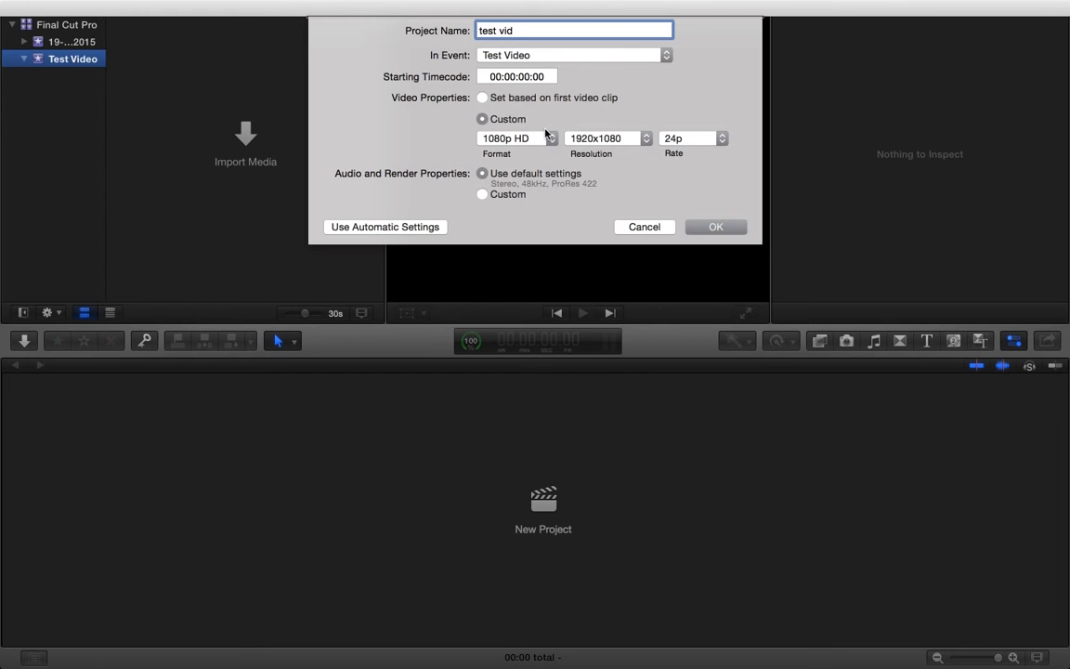
Review the available events for the new project and keep it assigned to Test Video.
{"action": "left_click", "coordinate": [509, 56]}
{"action": "left_click", "coordinate": [493, 57]}
{"action": "left_click", "coordinate": [491, 56]}
{"action": "left_click", "coordinate": [492, 55]}
{"action": "left_click", "coordinate": [497, 56]}
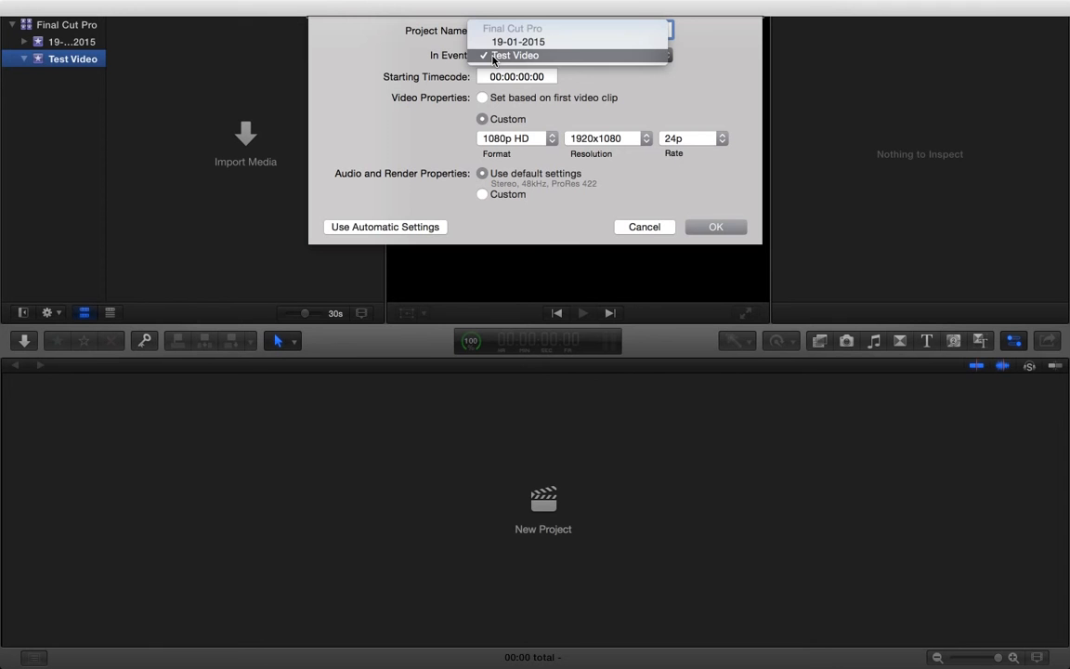
{"action": "left_click", "coordinate": [387, 59]}
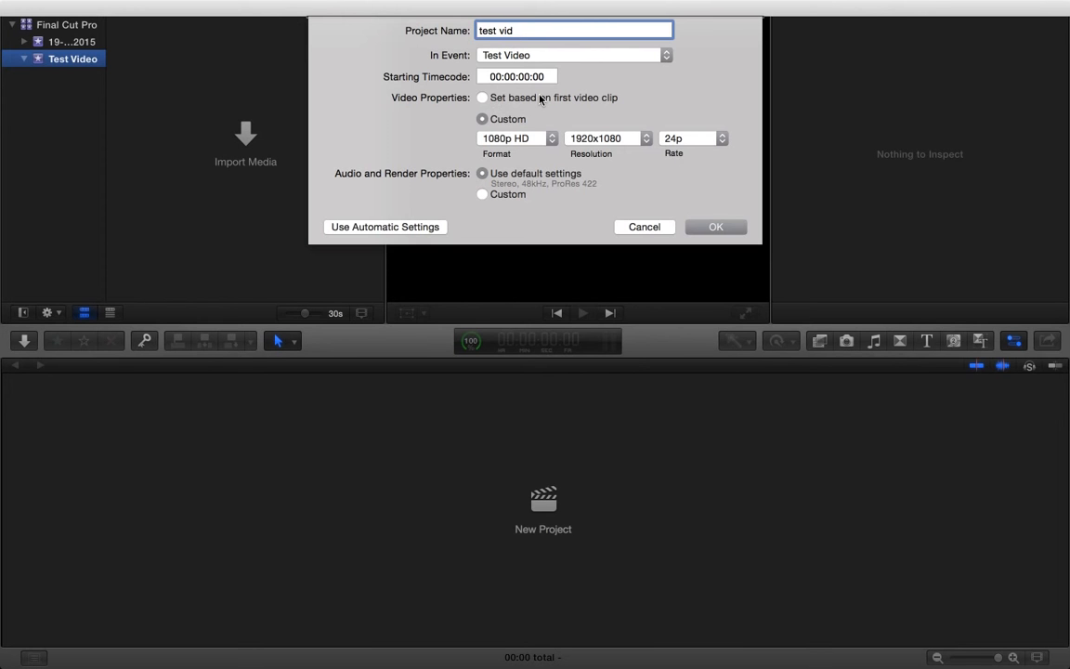
Create the project with custom video properties: 1080p HD format, 1920x1080 resolution and 24p rate.
{"action": "left_click", "coordinate": [483, 121]}
{"action": "left_click", "coordinate": [511, 138]}
{"action": "left_click", "coordinate": [506, 139]}
{"action": "left_click", "coordinate": [581, 138]}
{"action": "left_click", "coordinate": [580, 138]}
{"action": "left_click", "coordinate": [683, 139]}
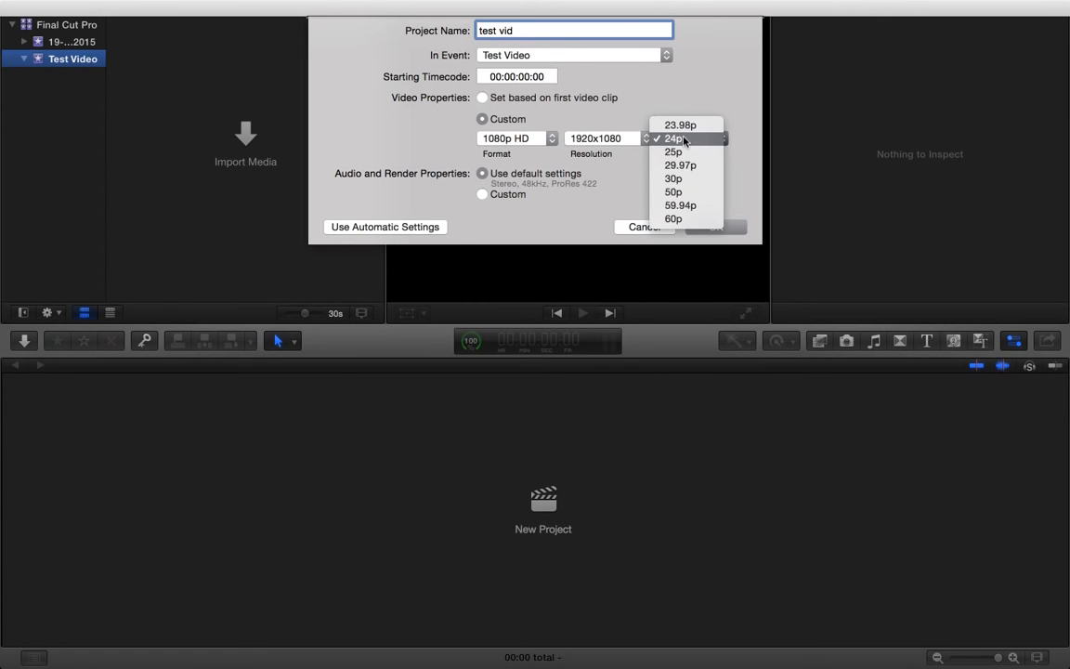
{"action": "left_click", "coordinate": [684, 139]}
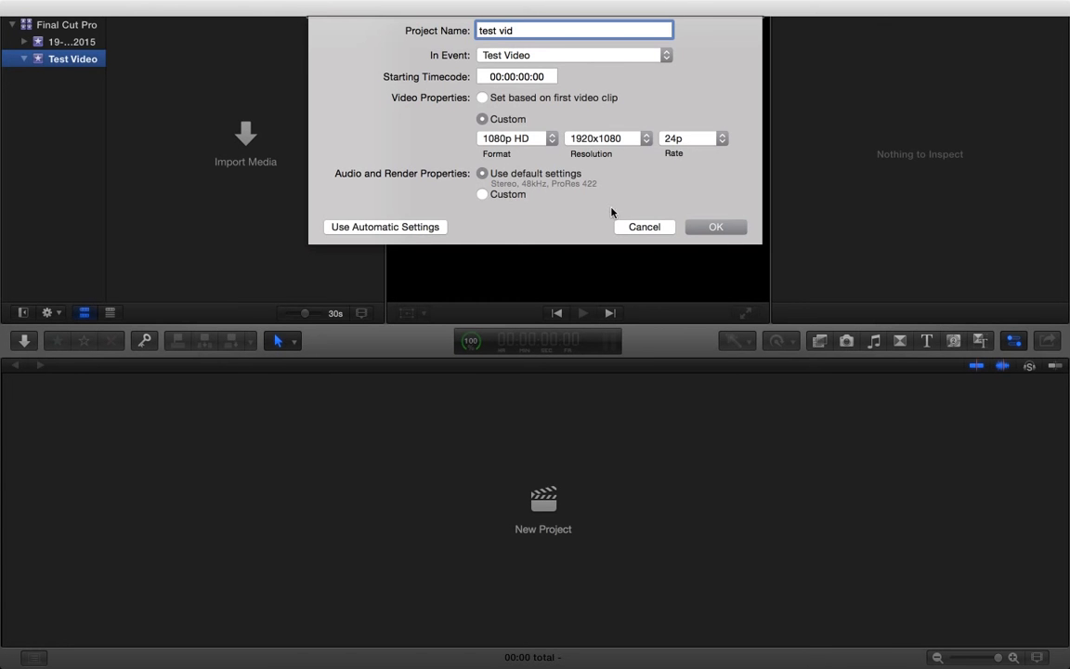
{"action": "left_click", "coordinate": [713, 226]}
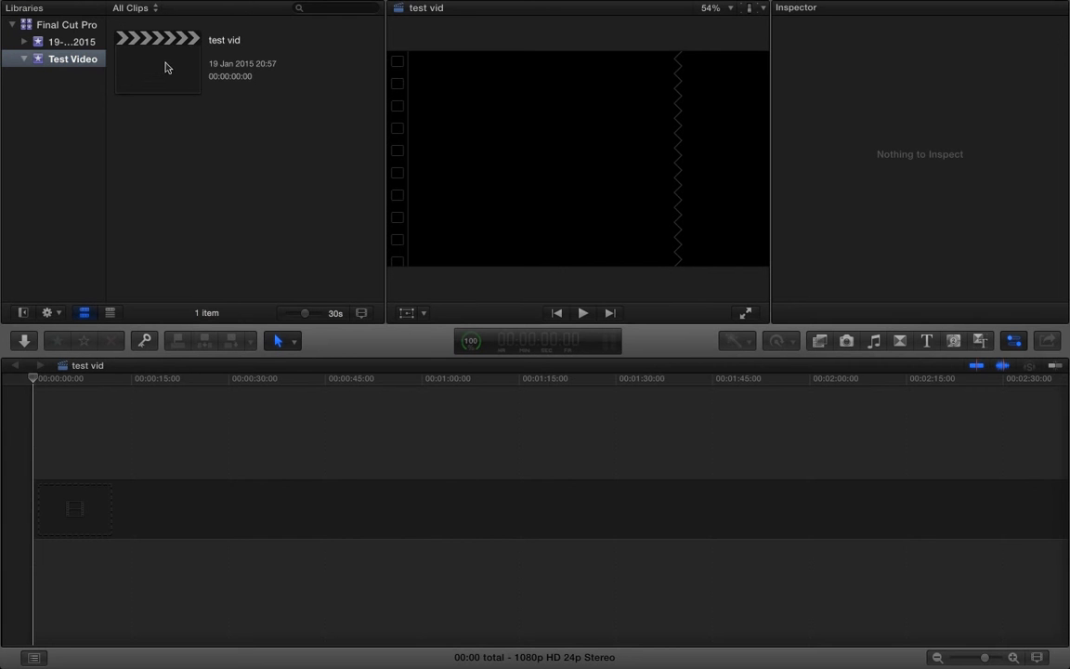
Check the details of the test vid project in the Test Video event, leaving it deselected.
{"action": "left_click", "coordinate": [167, 67]}
{"action": "left_click", "coordinate": [29, 61]}
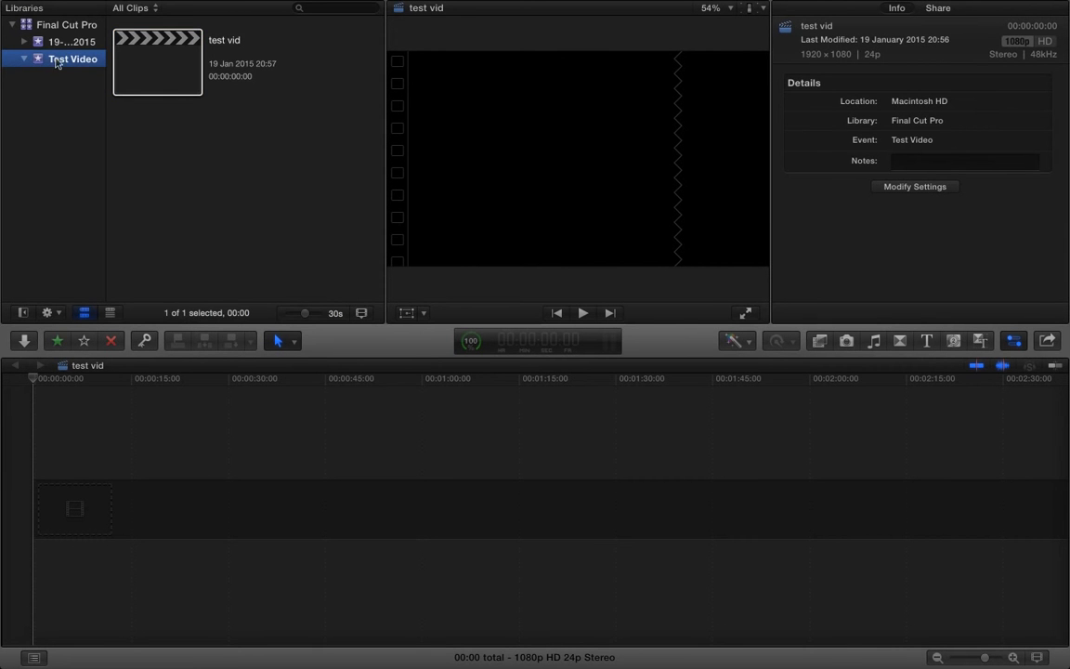
{"action": "left_click", "coordinate": [240, 198]}
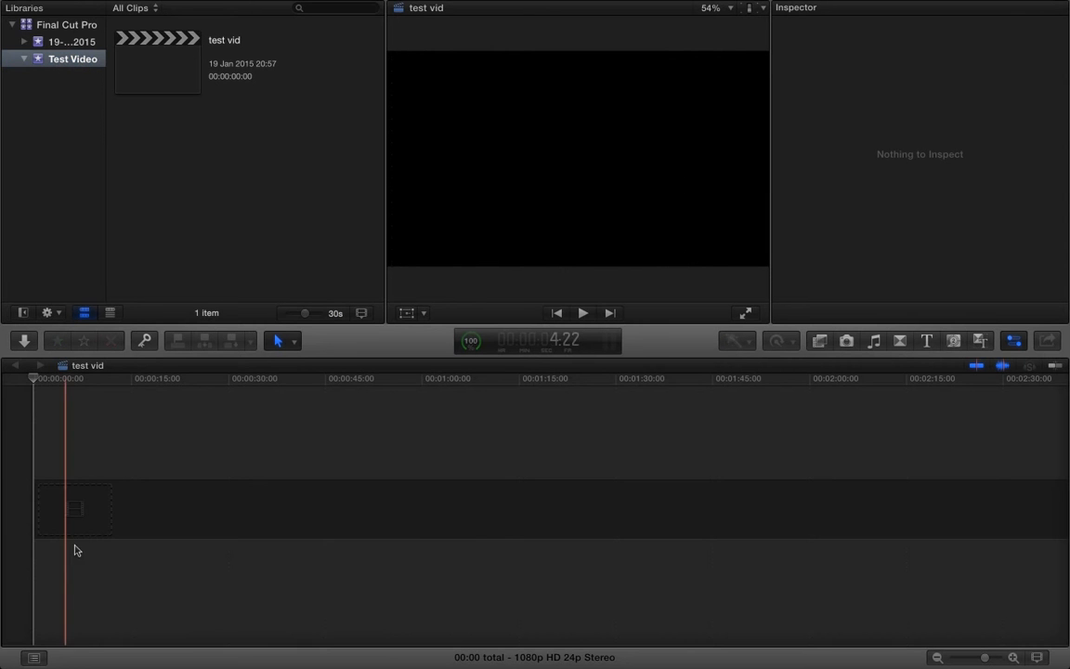
Start a media import and browse to the files stored on the Desktop.
{"action": "mouse_move", "coordinate": [175, 4]}
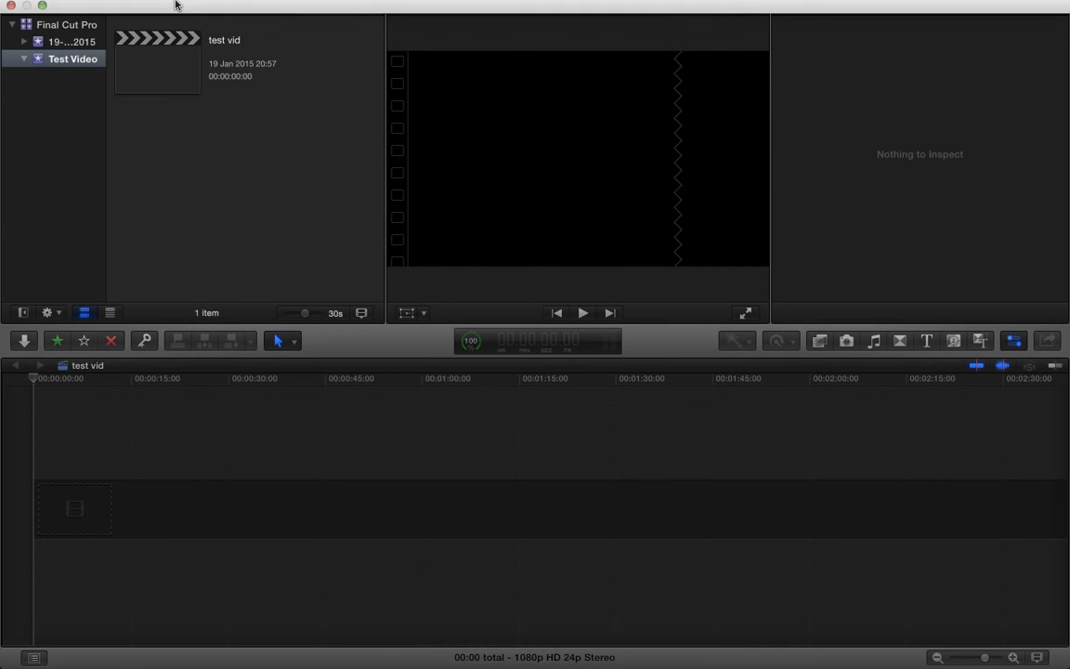
{"action": "left_click", "coordinate": [128, 7]}
{"action": "mouse_move", "coordinate": [232, 100]}
{"action": "left_click", "coordinate": [351, 98]}
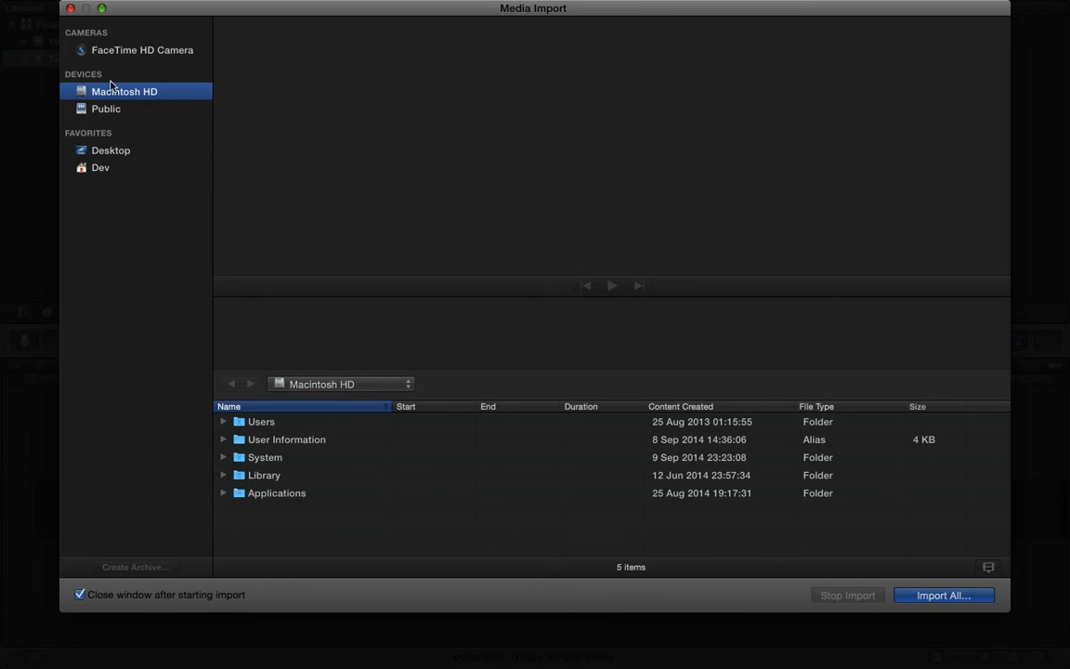
{"action": "left_click", "coordinate": [311, 408]}
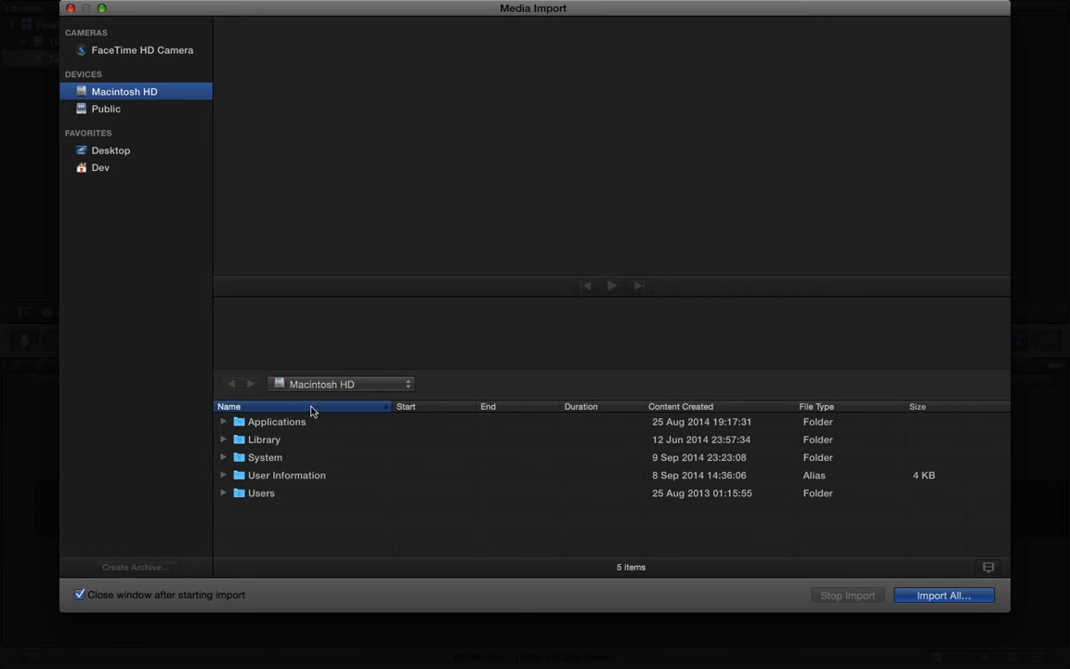
{"action": "left_click", "coordinate": [323, 387]}
{"action": "left_click", "coordinate": [324, 392]}
{"action": "left_click", "coordinate": [115, 158]}
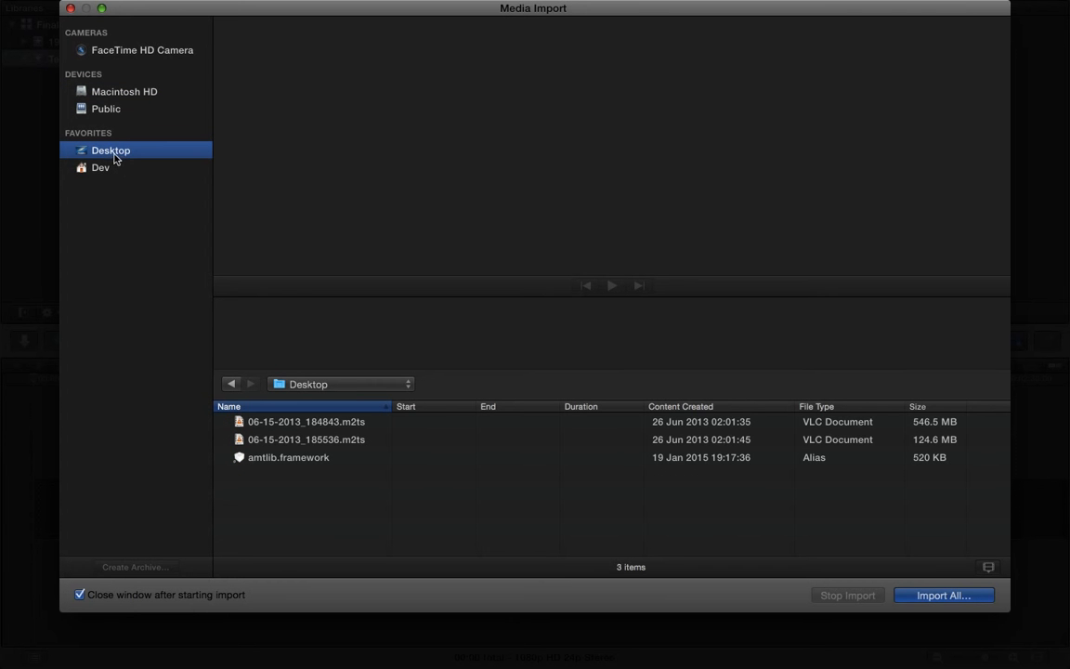
Import 06-15-2013_184843.m2ts and 06-15-2013_185536.m2ts into the existing Test Video event, copying the files to the library storage location.
{"action": "left_click", "coordinate": [331, 423]}
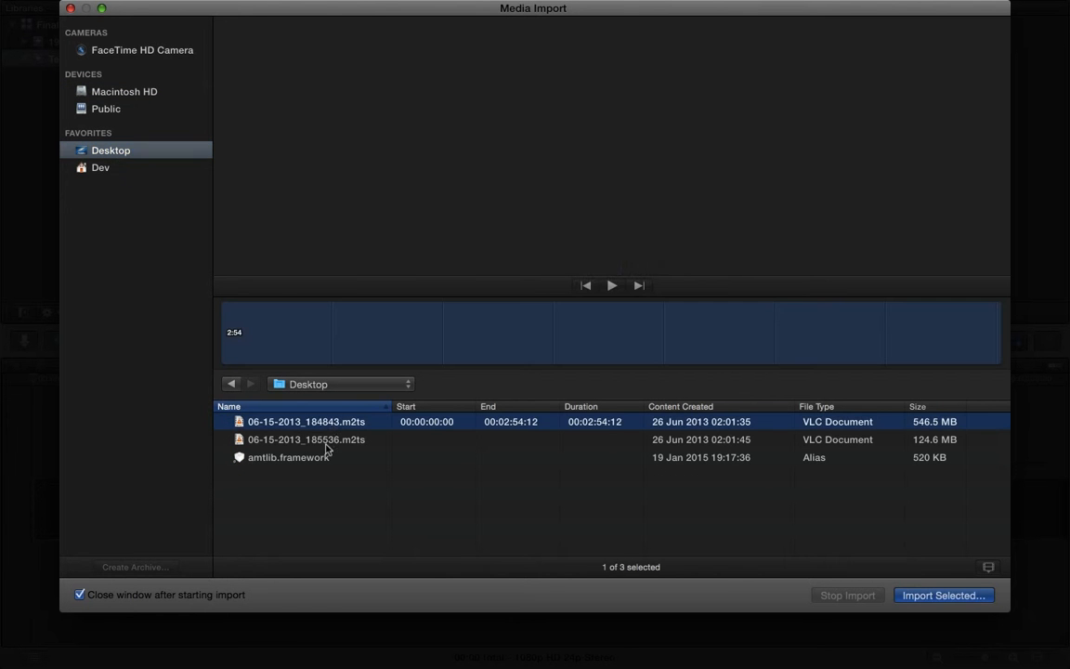
{"action": "left_click", "coordinate": [327, 442], "text": "shift"}
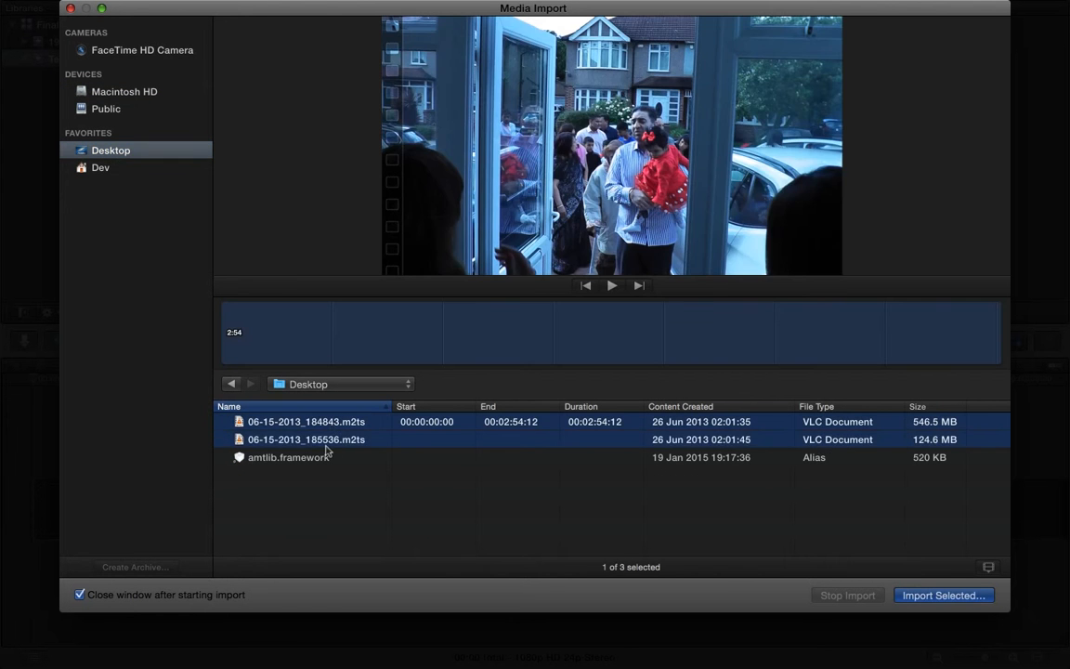
{"action": "left_click", "coordinate": [929, 595]}
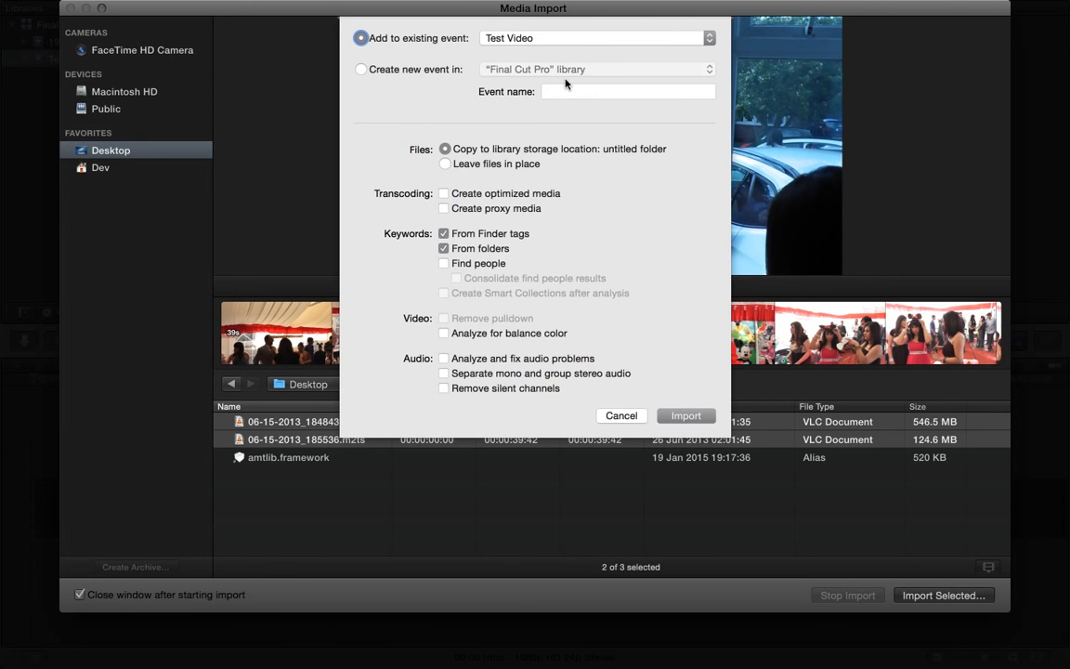
{"action": "left_click", "coordinate": [528, 41]}
{"action": "left_click", "coordinate": [444, 50]}
{"action": "left_click", "coordinate": [686, 415]}
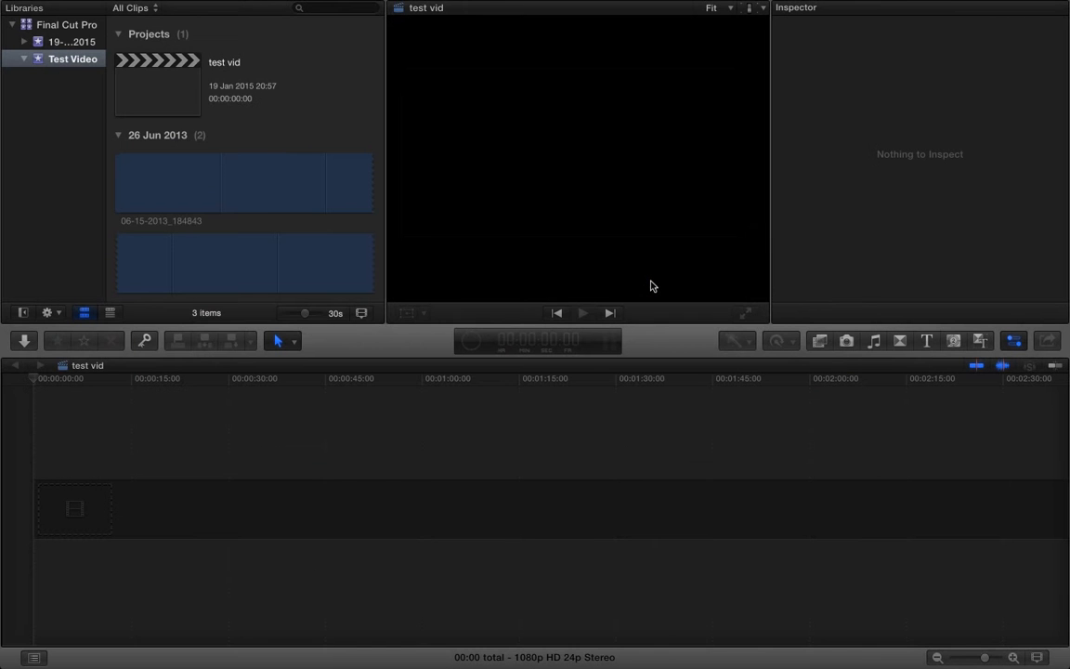
Add the whole 06-15-2013_184843 clip to the start of the test vid timeline.
{"action": "scroll", "coordinate": [266, 164], "scroll_direction": "down", "scroll_amount": 3}
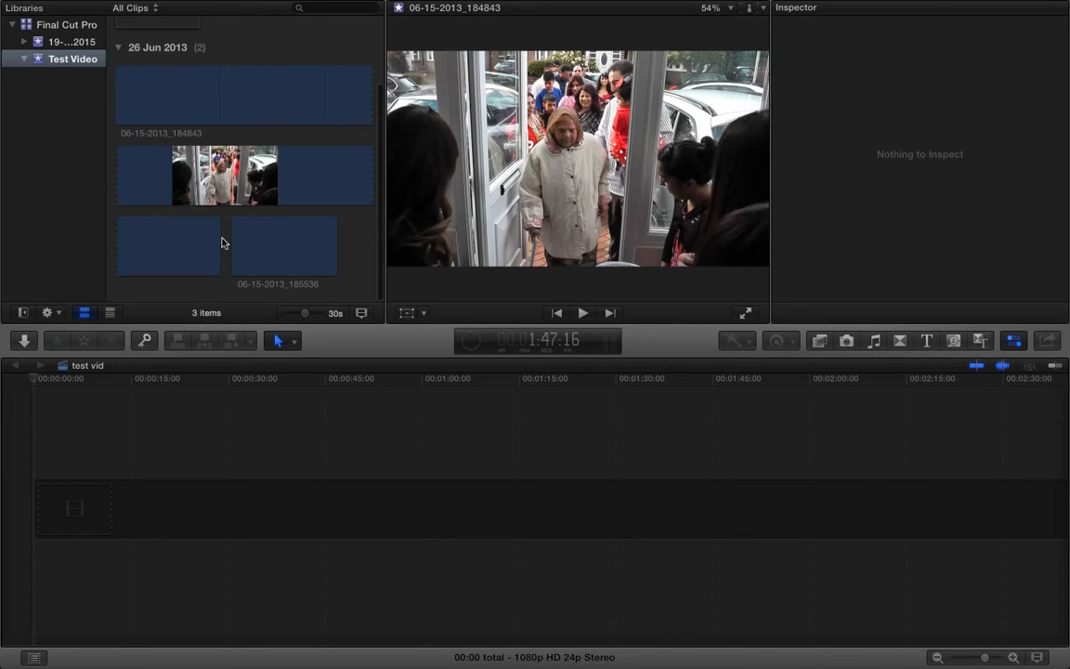
{"action": "left_click", "coordinate": [277, 264]}
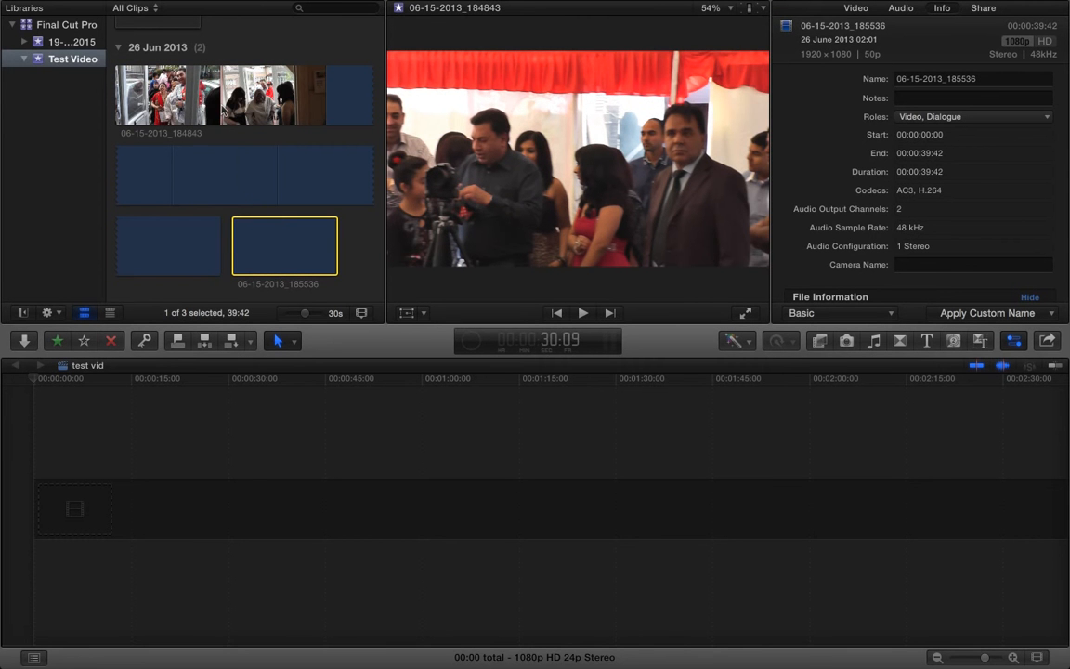
{"action": "left_click", "coordinate": [212, 93]}
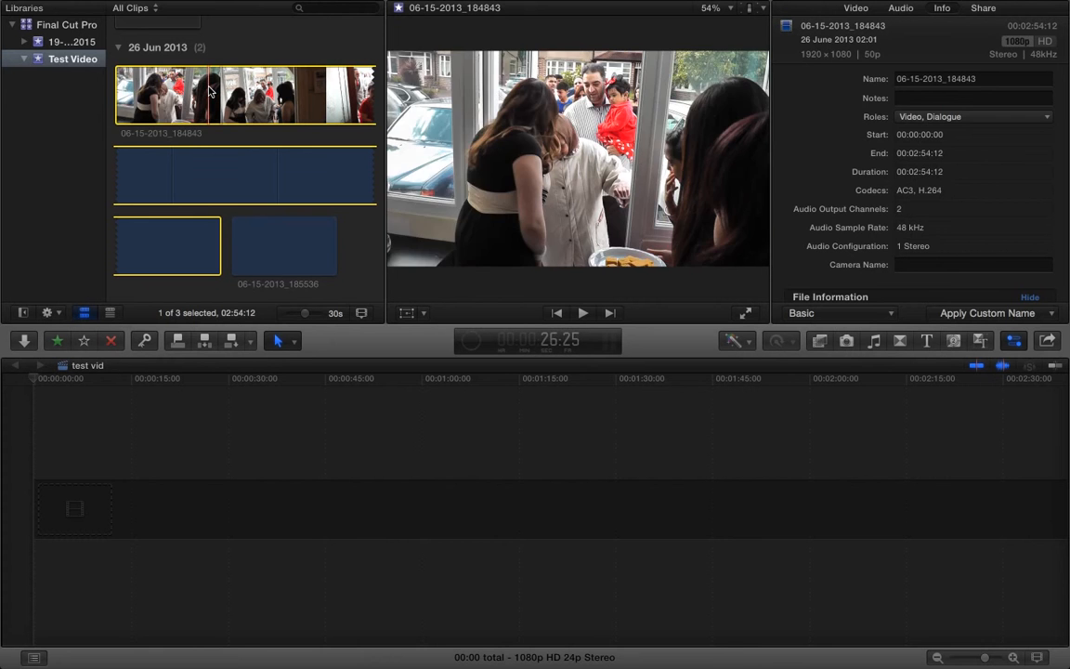
{"action": "left_click_drag", "start_coordinate": [204, 208], "coordinate": [51, 519]}
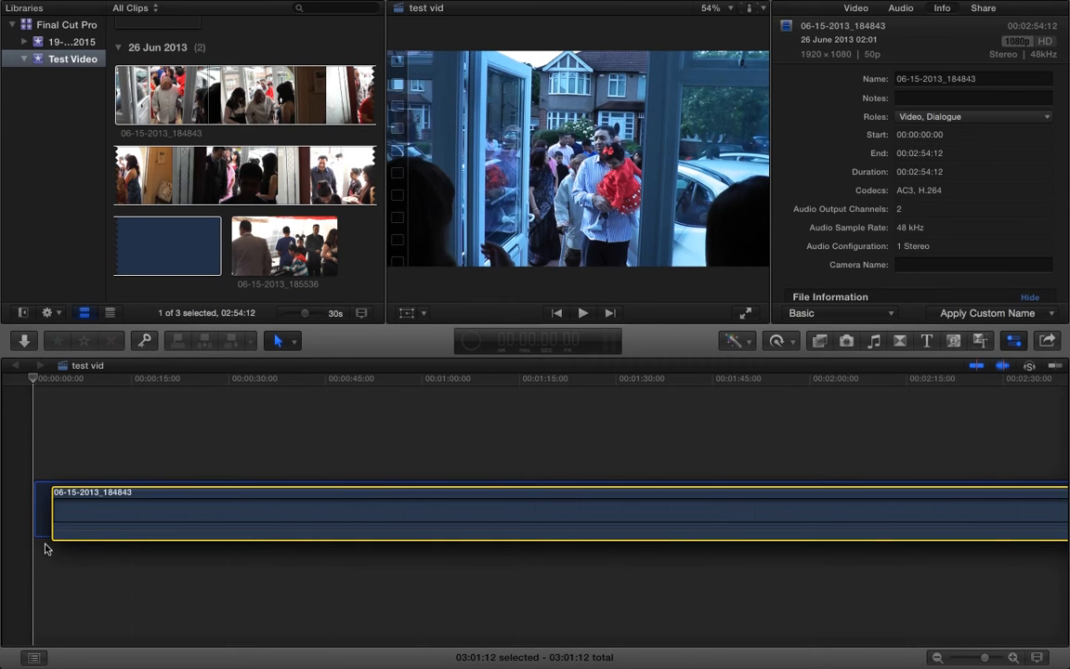
{"action": "mouse_move", "coordinate": [65, 537]}
{"action": "left_mouse_down"}
{"action": "mouse_move", "coordinate": [135, 542]}
{"action": "mouse_move", "coordinate": [84, 545]}
{"action": "left_mouse_up"}
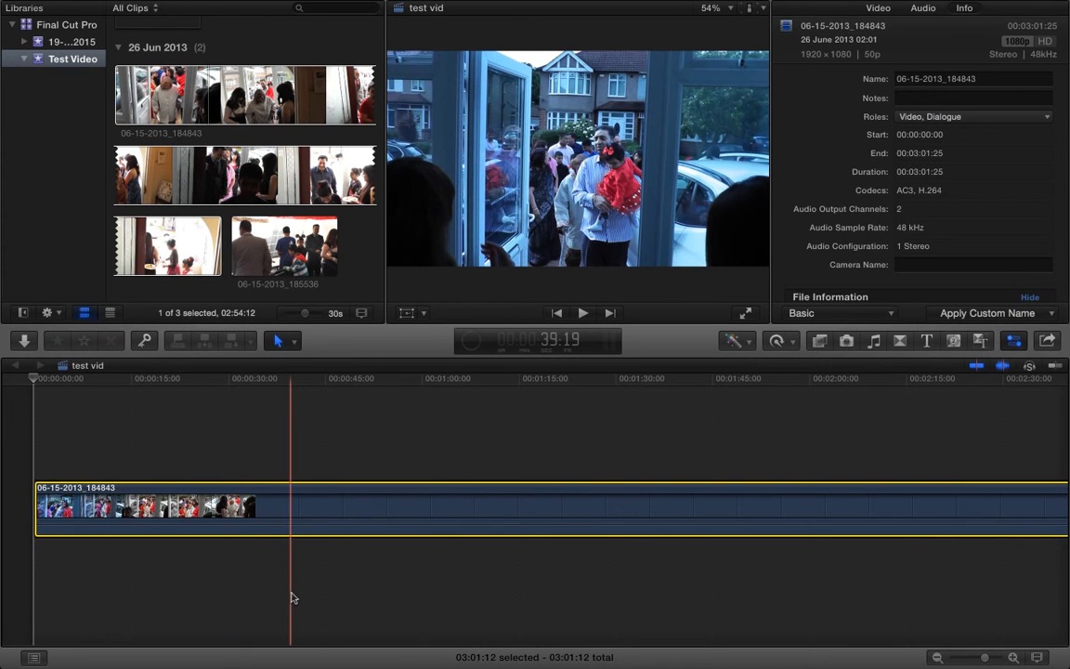
Look over the full length of the 06-15-2013_184843 clip on the timeline, from its start to its end edge.
{"action": "scroll", "coordinate": [443, 540], "scroll_direction": "right", "scroll_amount": 3}
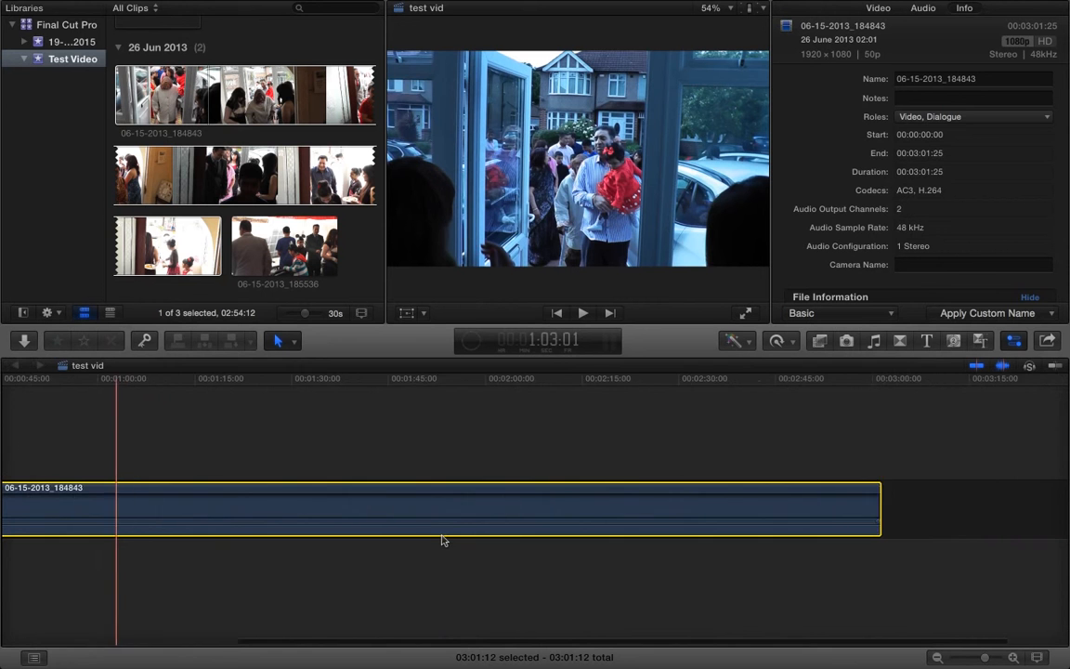
{"action": "scroll", "coordinate": [442, 540], "scroll_direction": "left", "scroll_amount": 4}
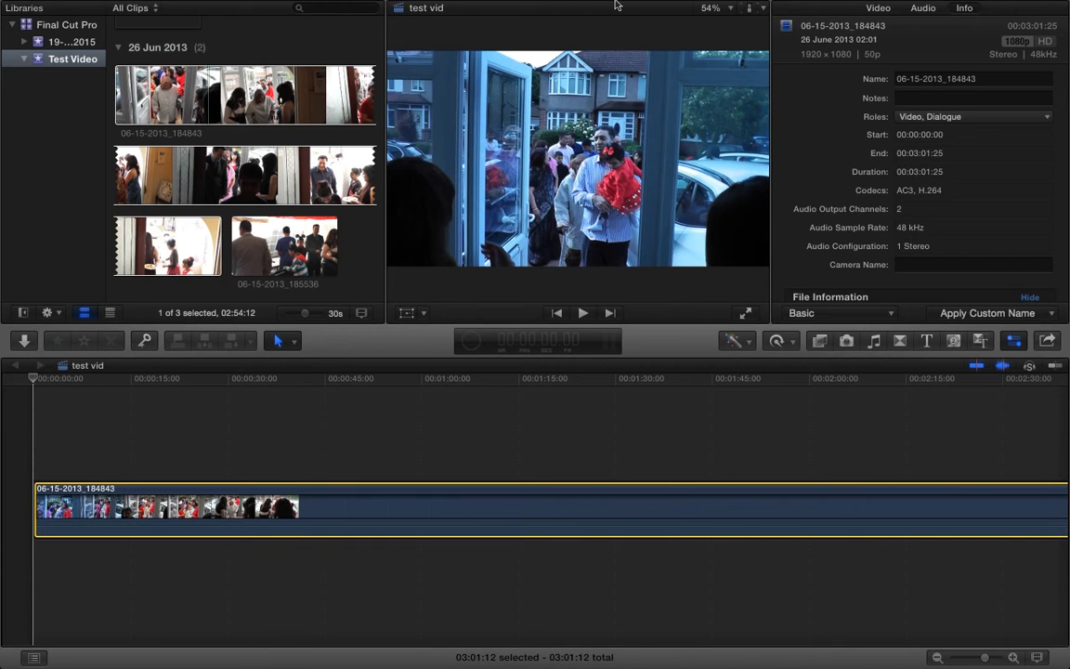
{"action": "mouse_move", "coordinate": [709, 6]}
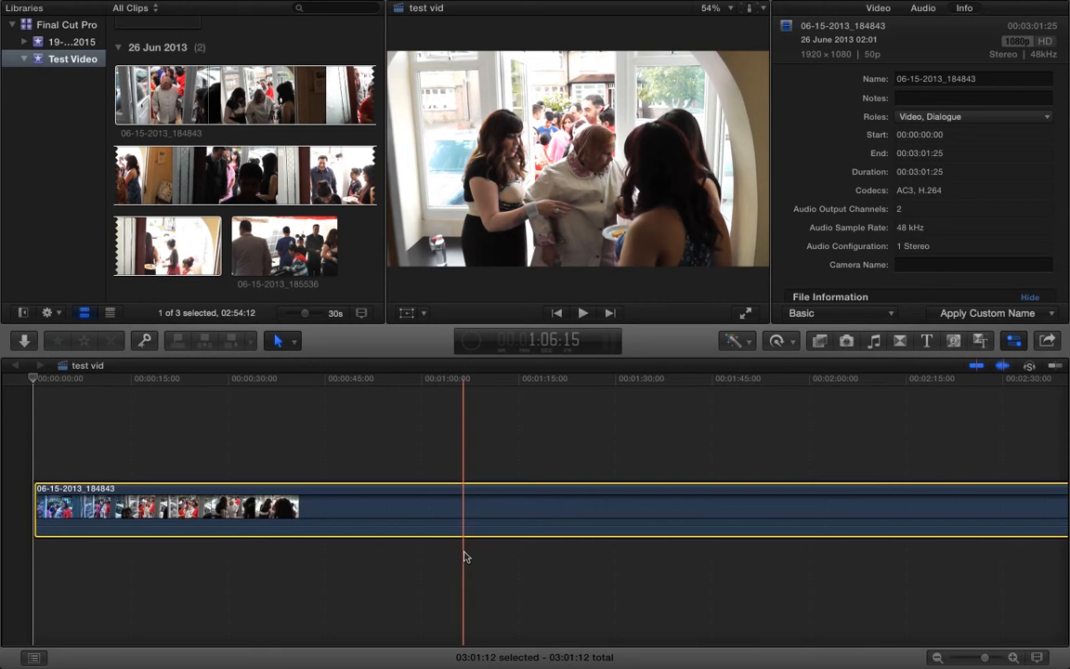
{"action": "scroll", "coordinate": [463, 557], "scroll_direction": "right", "scroll_amount": 2}
{"action": "scroll", "coordinate": [461, 557], "scroll_direction": "right", "scroll_amount": 4}
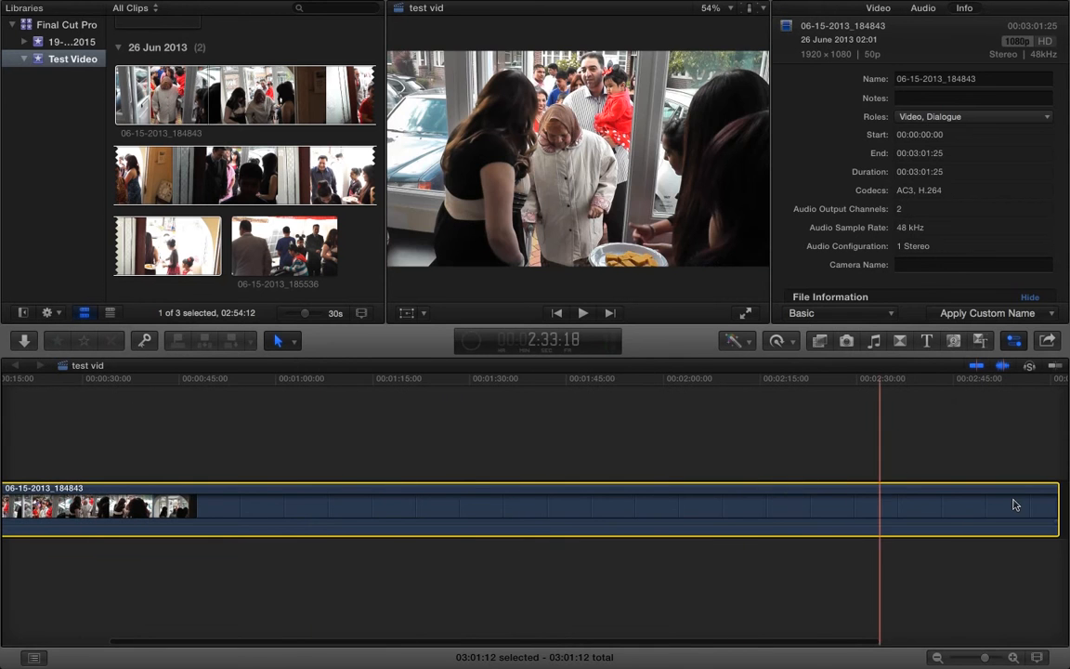
{"action": "left_click", "coordinate": [1058, 512]}
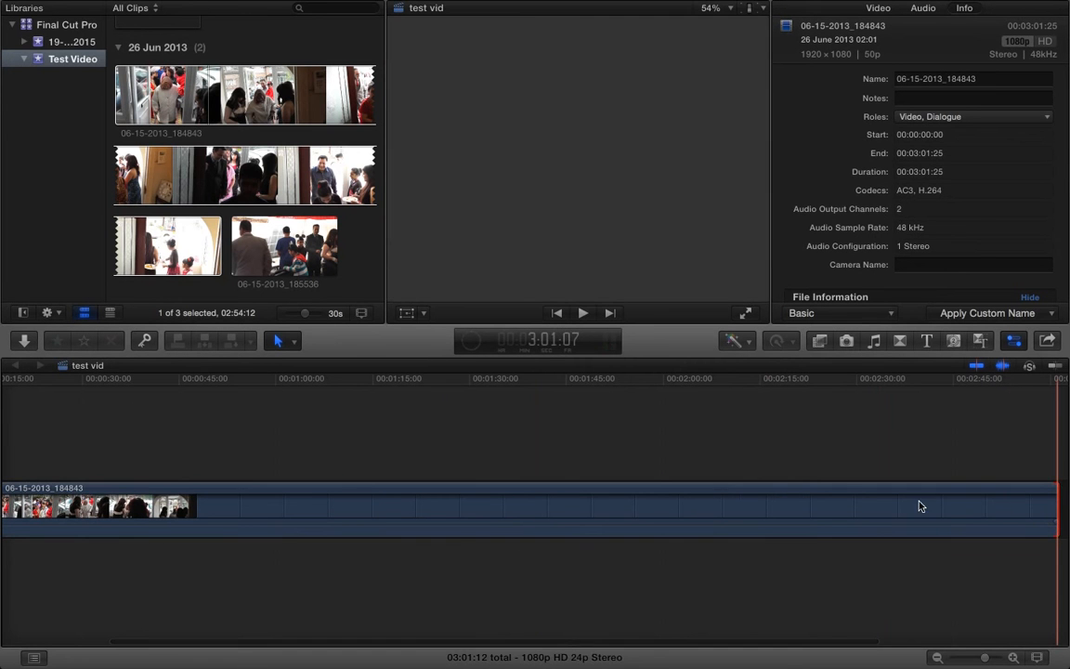
{"action": "left_click_drag", "start_coordinate": [1059, 511], "coordinate": [1059, 510]}
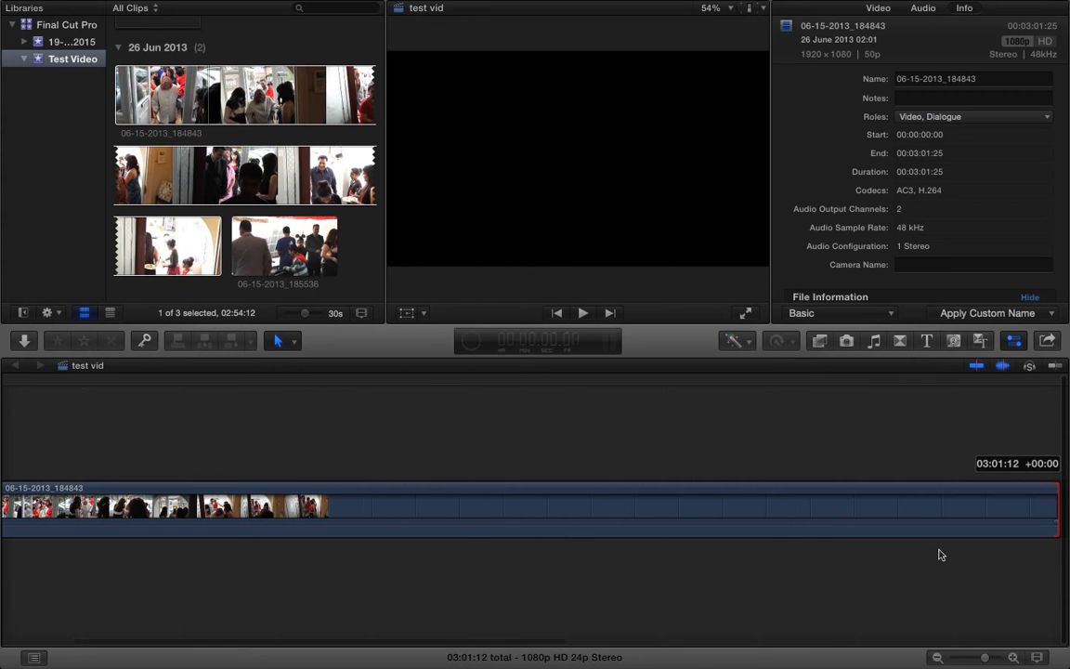
{"action": "scroll", "coordinate": [940, 555], "scroll_direction": "right", "scroll_amount": 5}
{"action": "left_click", "coordinate": [623, 552]}
{"action": "left_click", "coordinate": [342, 566]}
{"action": "scroll", "coordinate": [340, 565], "scroll_direction": "left", "scroll_amount": 1}
{"action": "scroll", "coordinate": [340, 565], "scroll_direction": "left", "scroll_amount": 9}
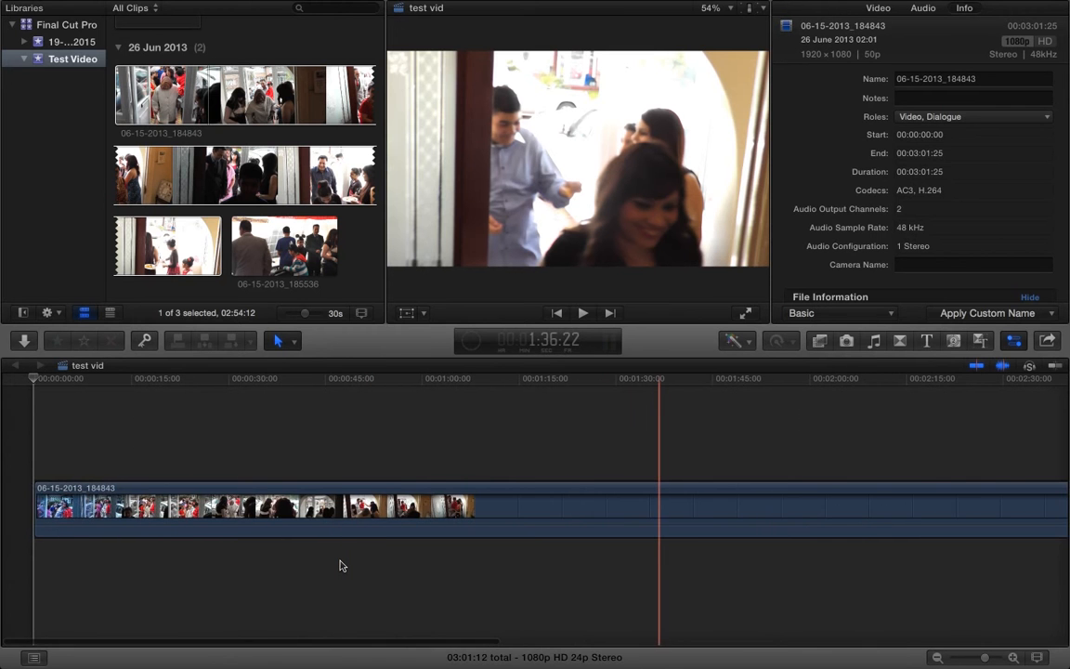
{"action": "left_click", "coordinate": [339, 566]}
{"action": "scroll", "coordinate": [339, 566], "scroll_direction": "right", "scroll_amount": 6}
{"action": "scroll", "coordinate": [339, 566], "scroll_direction": "right", "scroll_amount": 4}
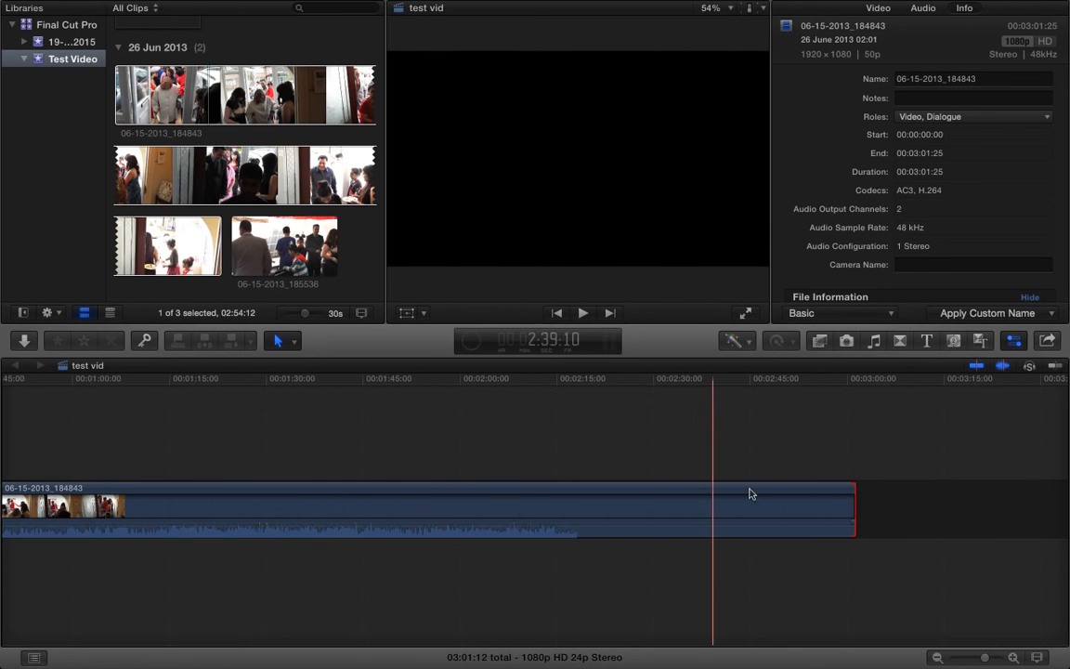
Deselect the clip's end edge and place the playhead at about 2:13 on the timeline.
{"action": "left_click", "coordinate": [881, 503]}
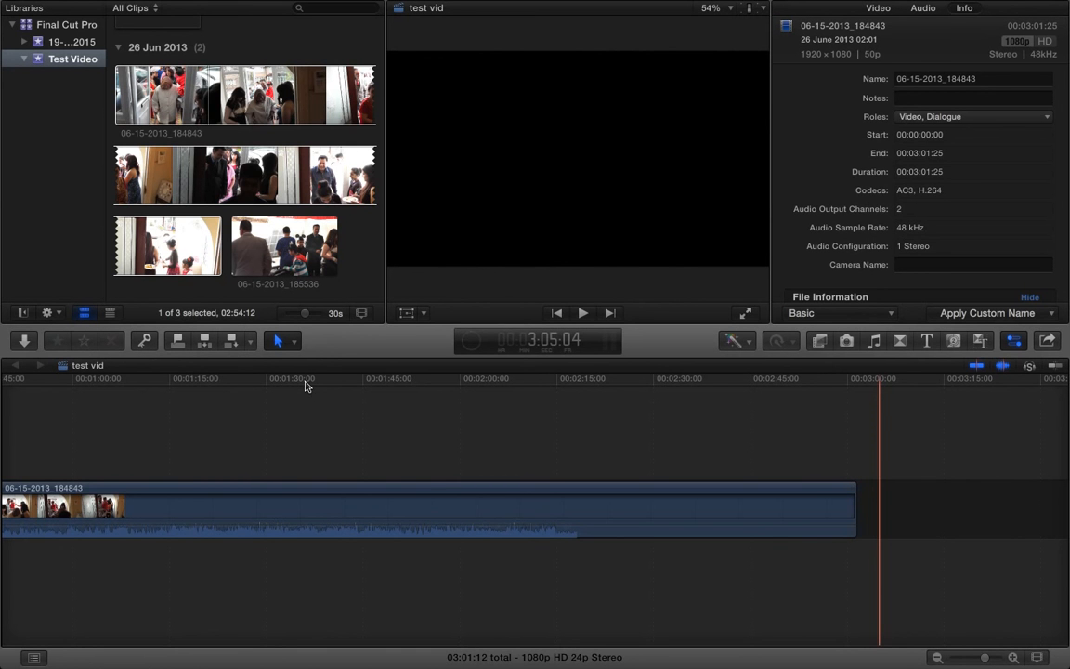
{"action": "left_click", "coordinate": [299, 425]}
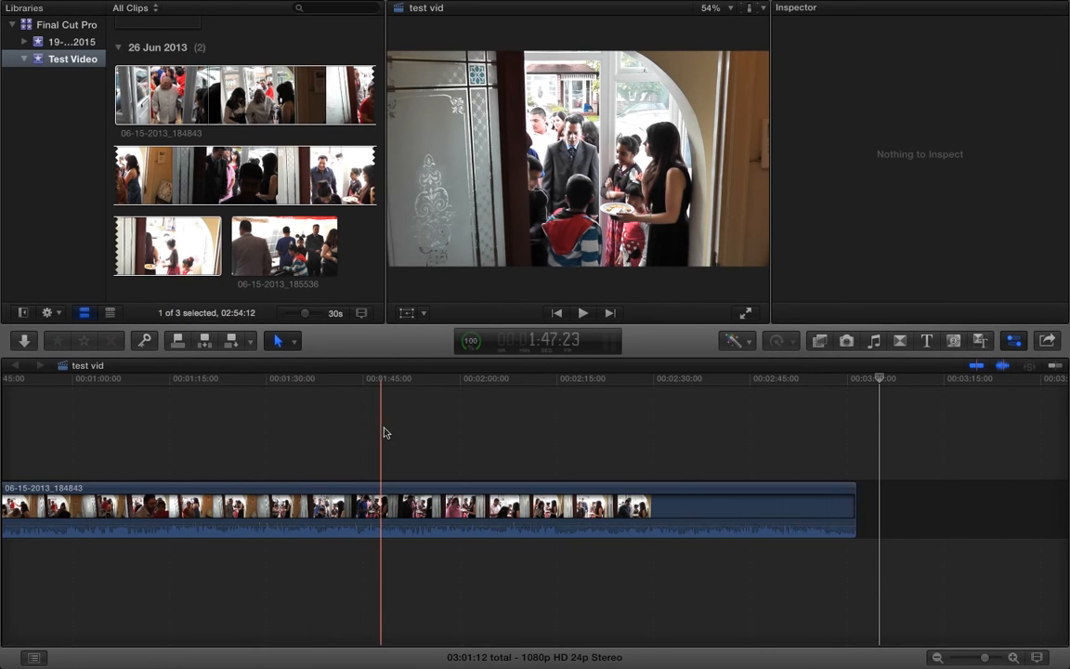
{"action": "left_click", "coordinate": [548, 442]}
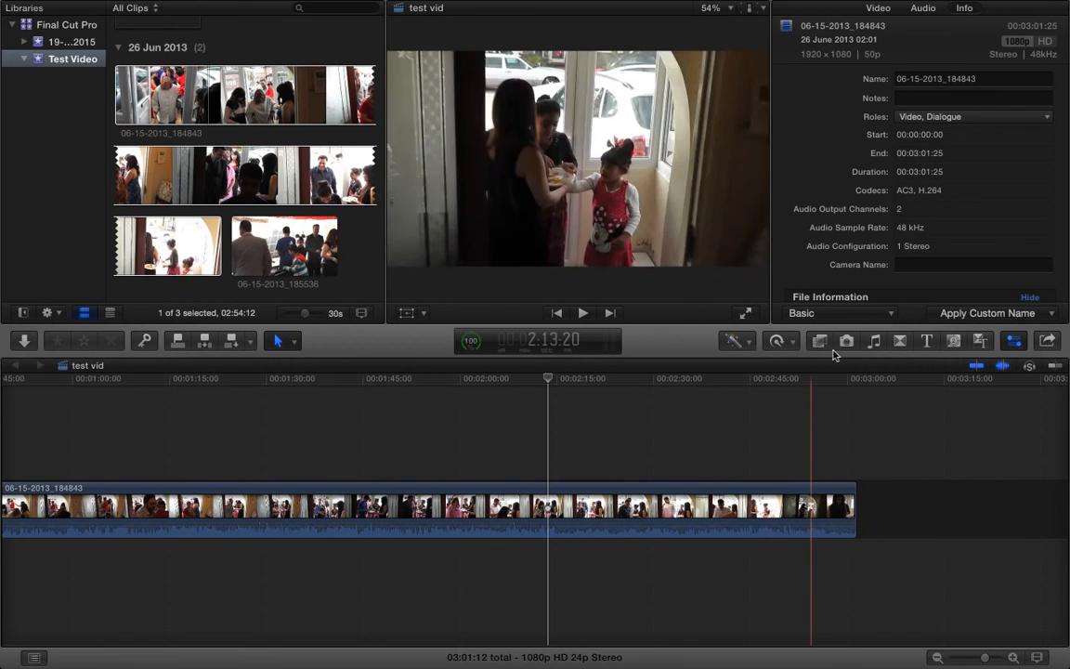
Browse the iTunes songs in the music and sound library for a background track.
{"action": "left_click", "coordinate": [875, 343]}
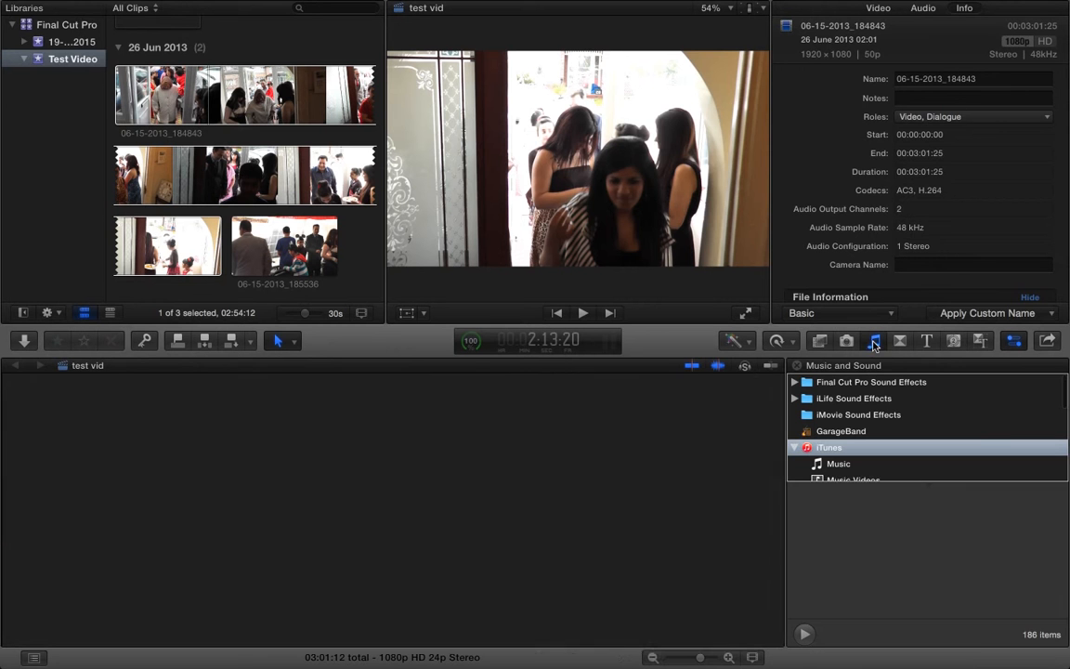
{"action": "scroll", "coordinate": [854, 599], "scroll_direction": "down", "scroll_amount": 5}
{"action": "scroll", "coordinate": [855, 599], "scroll_direction": "down", "scroll_amount": 10}
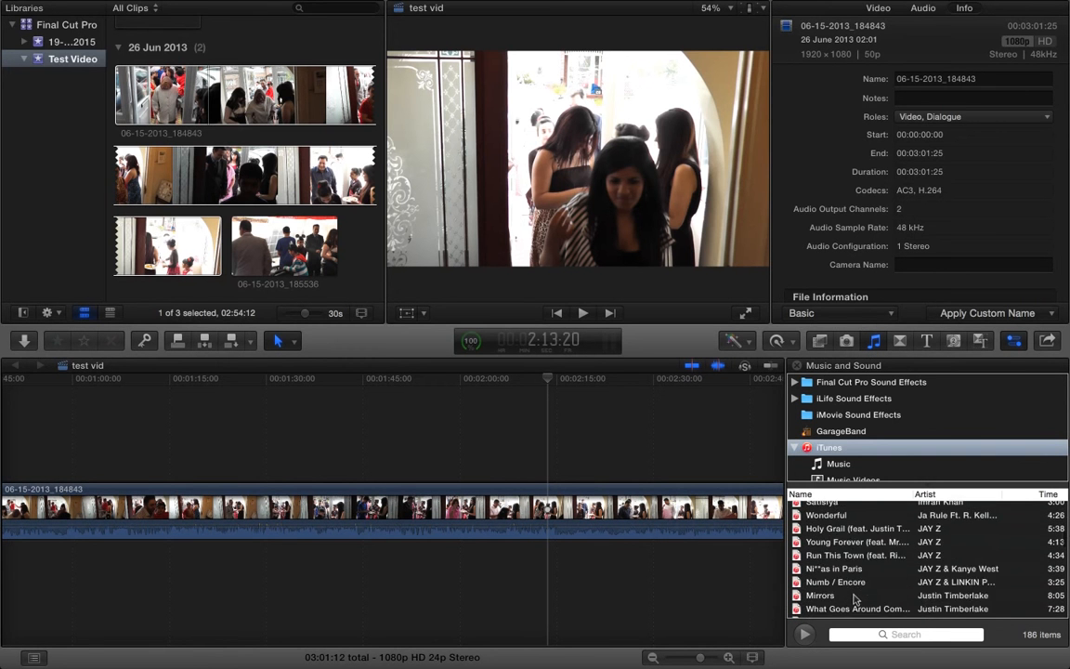
{"action": "scroll", "coordinate": [855, 599], "scroll_direction": "down", "scroll_amount": 15}
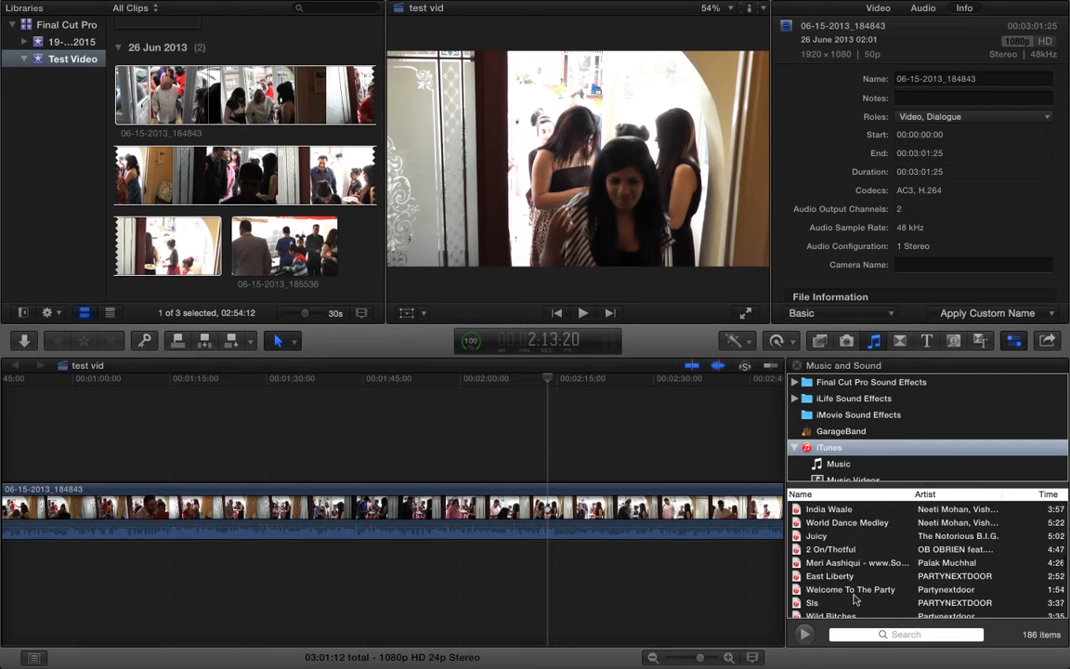
{"action": "scroll", "coordinate": [855, 600], "scroll_direction": "down", "scroll_amount": 15}
{"action": "scroll", "coordinate": [856, 600], "scroll_direction": "up", "scroll_amount": 4}
{"action": "scroll", "coordinate": [857, 600], "scroll_direction": "up", "scroll_amount": 10}
{"action": "scroll", "coordinate": [859, 558], "scroll_direction": "up", "scroll_amount": 15}
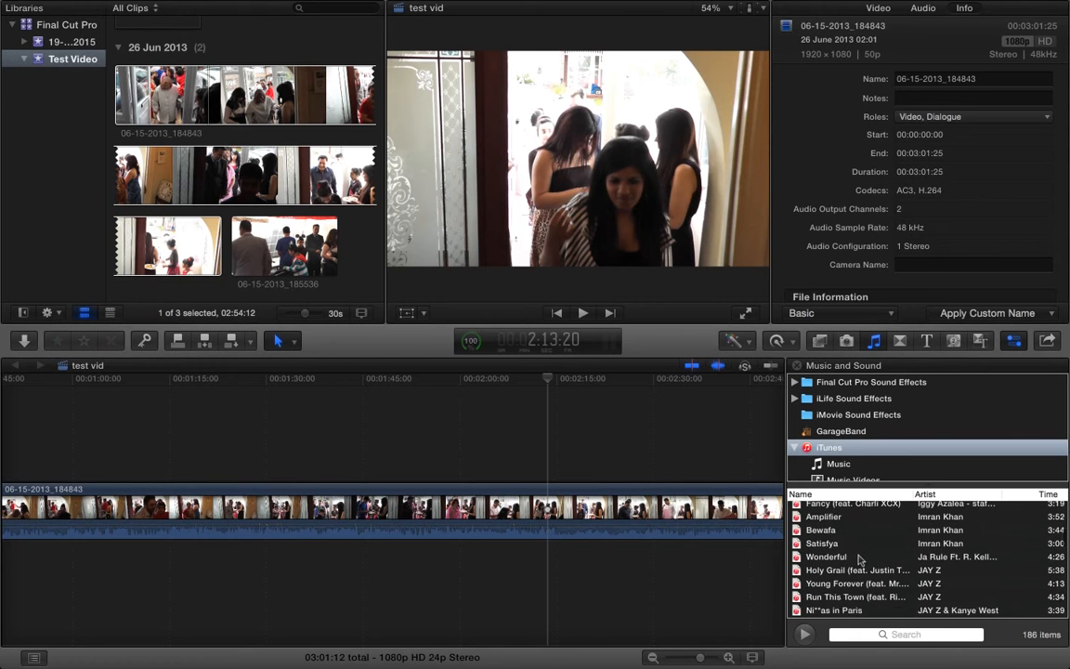
{"action": "scroll", "coordinate": [859, 558], "scroll_direction": "up", "scroll_amount": 1}
{"action": "scroll", "coordinate": [841, 571], "scroll_direction": "down", "scroll_amount": 5}
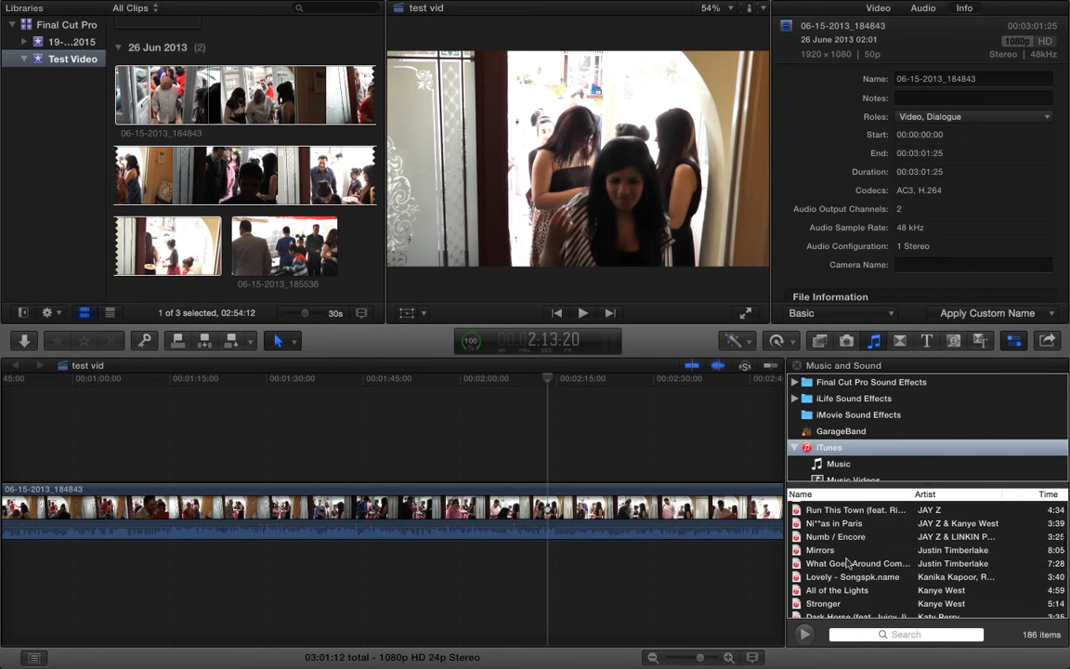
Try the song Mirrors beneath the 06-15-2013_184843 clip and remove it from the timeline again.
{"action": "left_click_drag", "start_coordinate": [833, 550], "coordinate": [126, 571]}
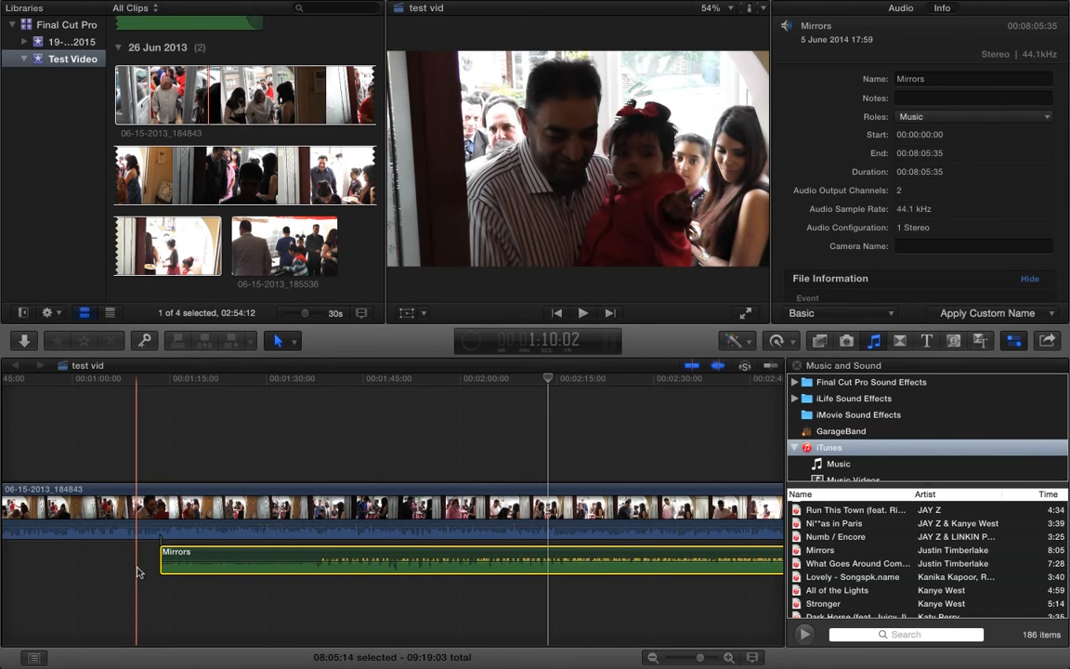
{"action": "key", "text": "Delete"}
{"action": "left_click", "coordinate": [877, 342]}
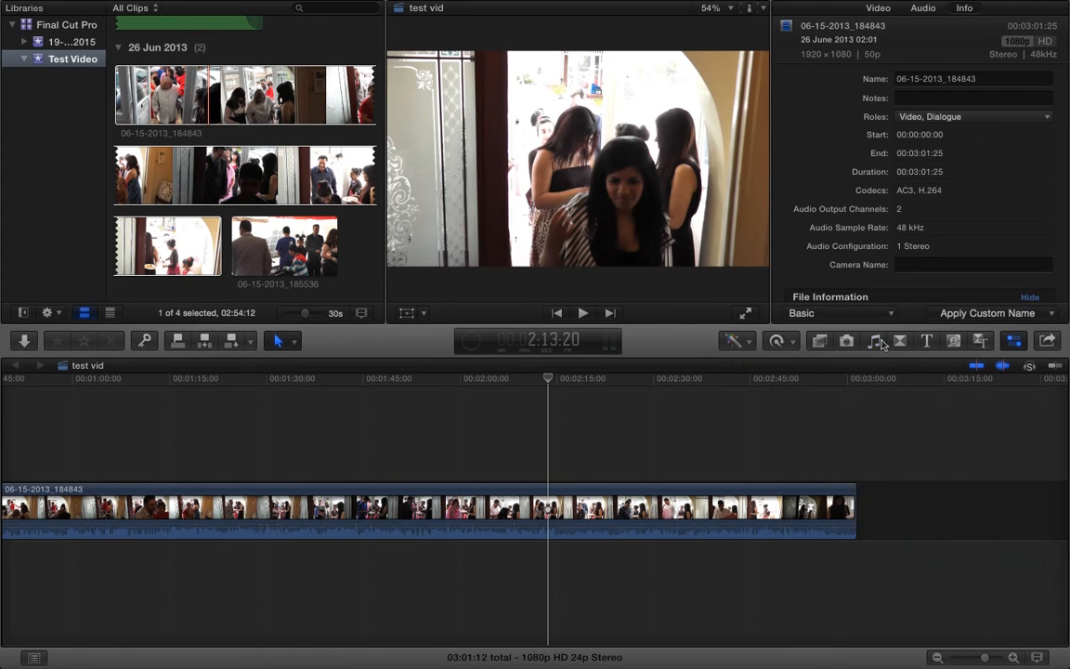
Add the whole 06-15-2013_185536 clip directly after 06-15-2013_184843 on the timeline, leaving both clips deselected.
{"action": "left_click_drag", "start_coordinate": [313, 264], "coordinate": [867, 510]}
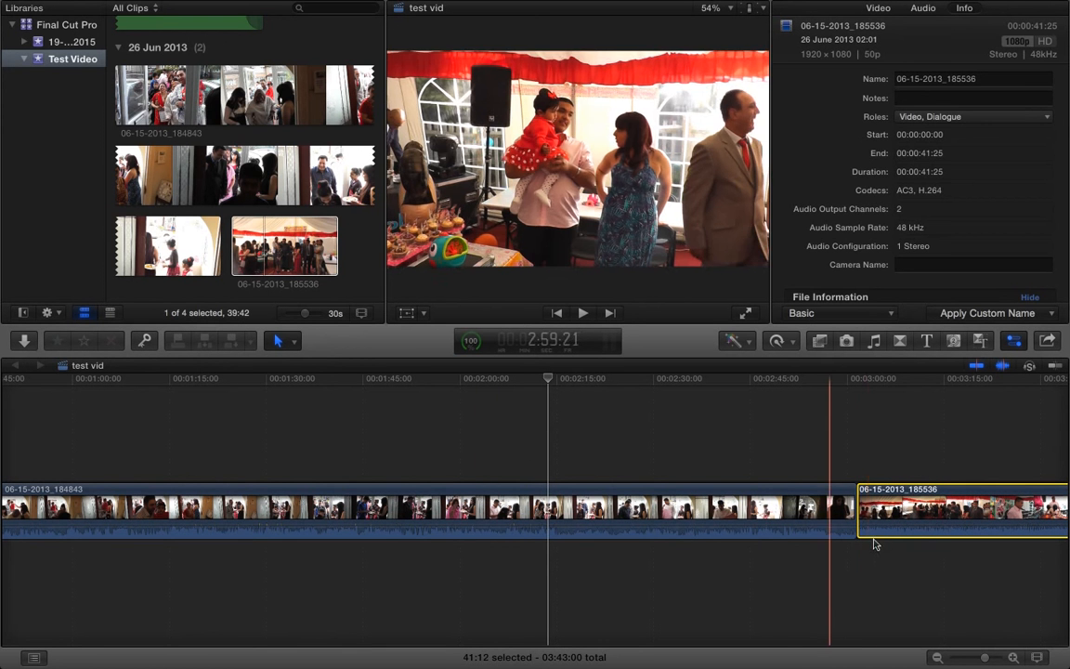
{"action": "scroll", "coordinate": [1030, 557], "scroll_direction": "right", "scroll_amount": 5}
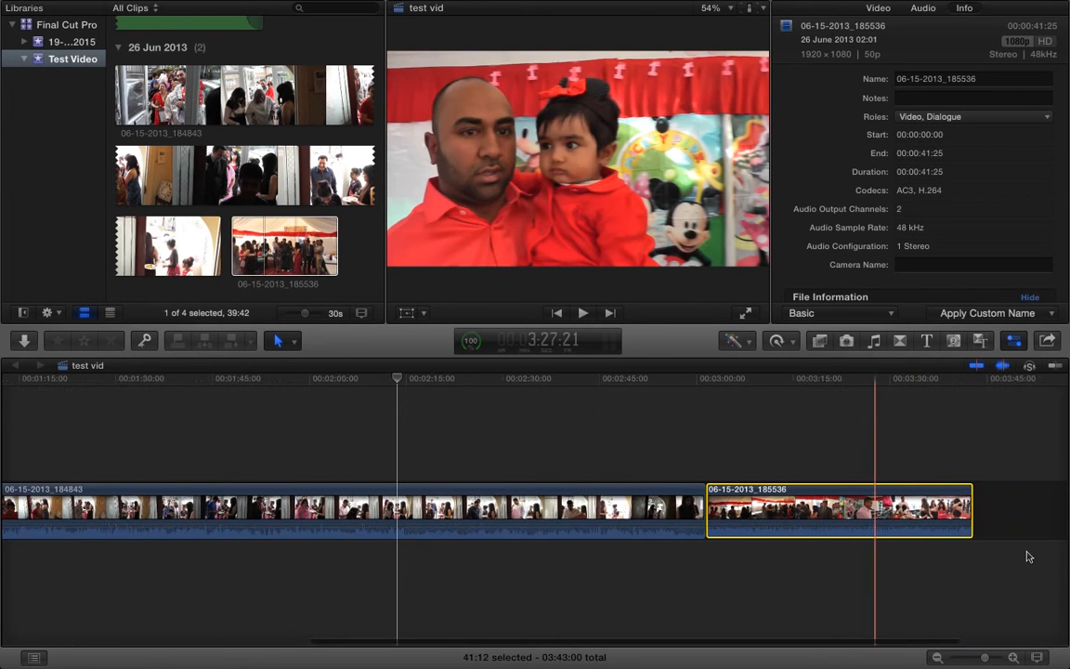
{"action": "left_click", "coordinate": [862, 563]}
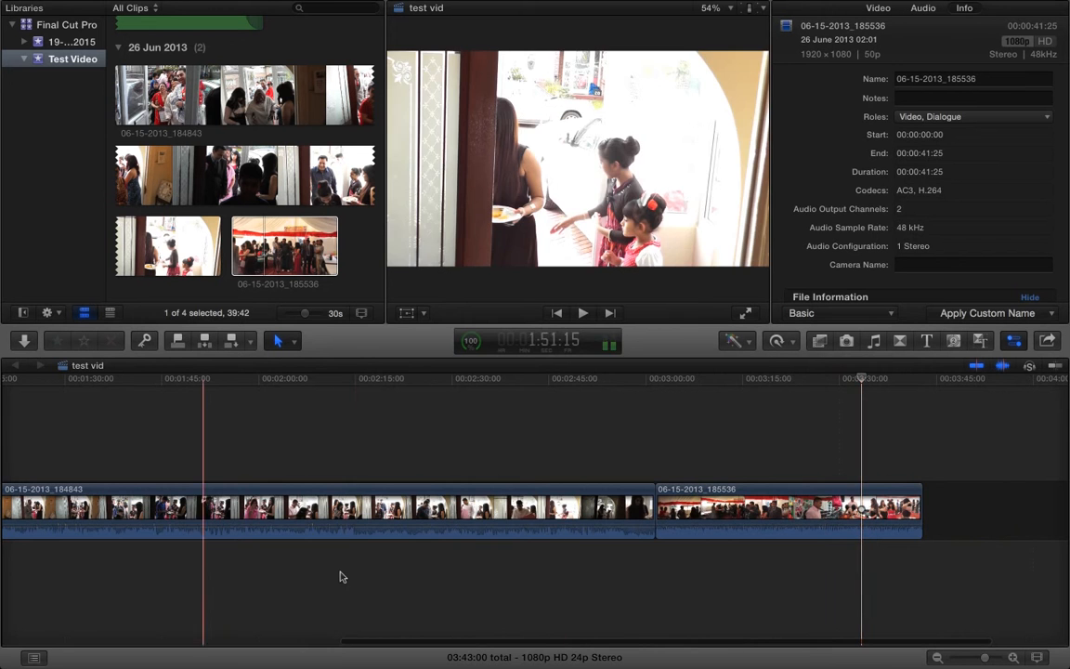
{"action": "scroll", "coordinate": [358, 559], "scroll_direction": "left", "scroll_amount": 10}
{"action": "scroll", "coordinate": [359, 560], "scroll_direction": "left", "scroll_amount": 2}
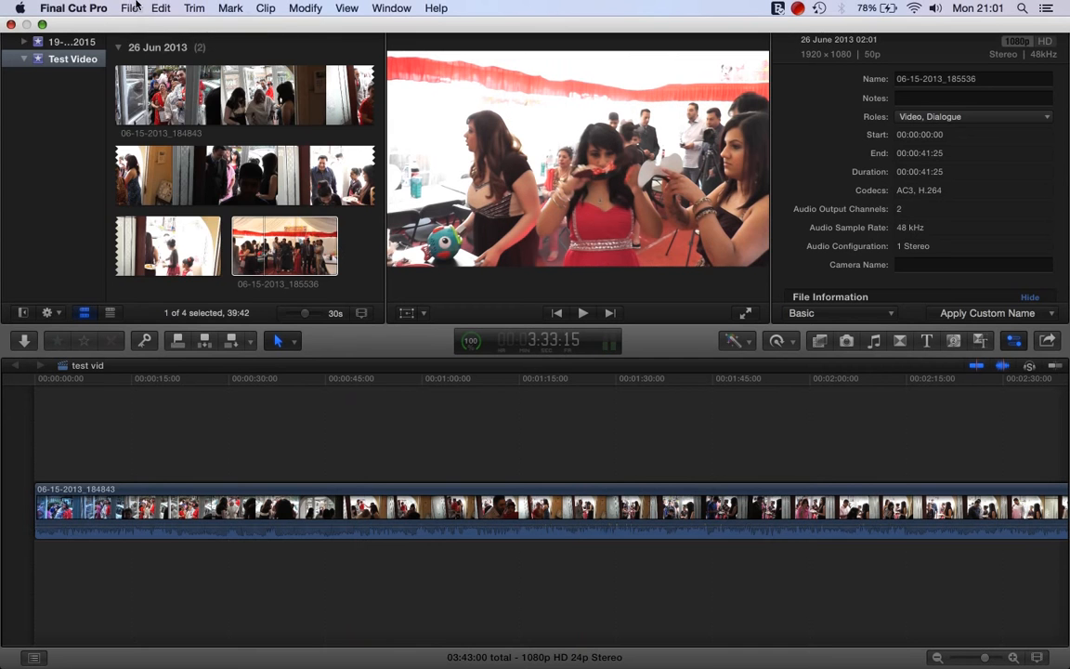
Open the export destination settings and examine the Blu-ray output device and layer options, leaving the layers on Automatic.
{"action": "left_click", "coordinate": [132, 8]}
{"action": "mouse_move", "coordinate": [254, 153]}
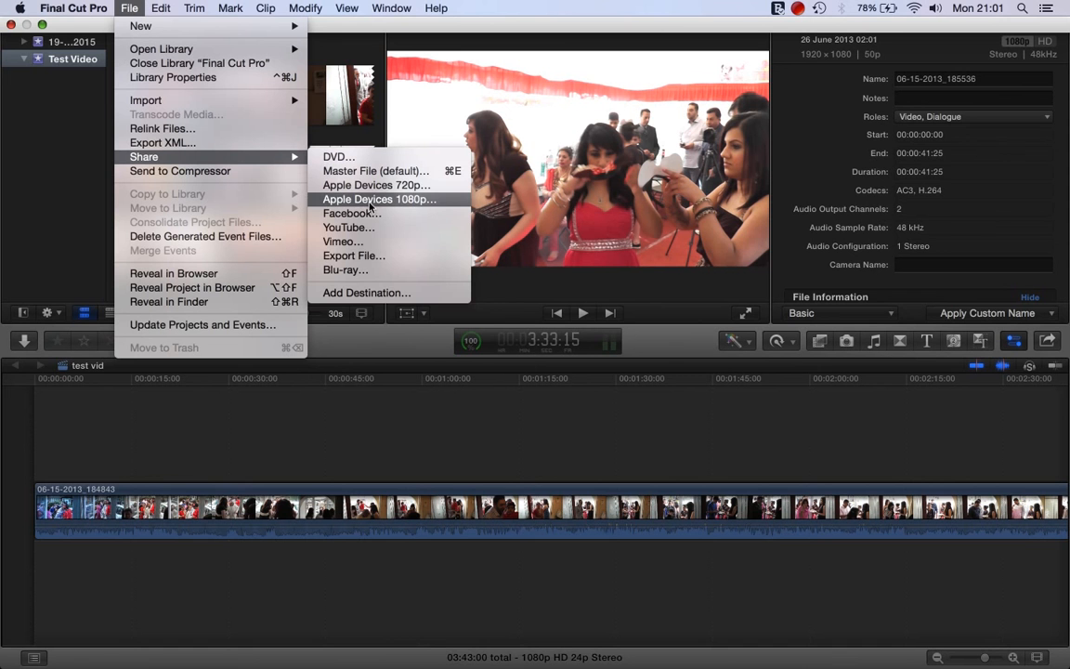
{"action": "left_click", "coordinate": [357, 294]}
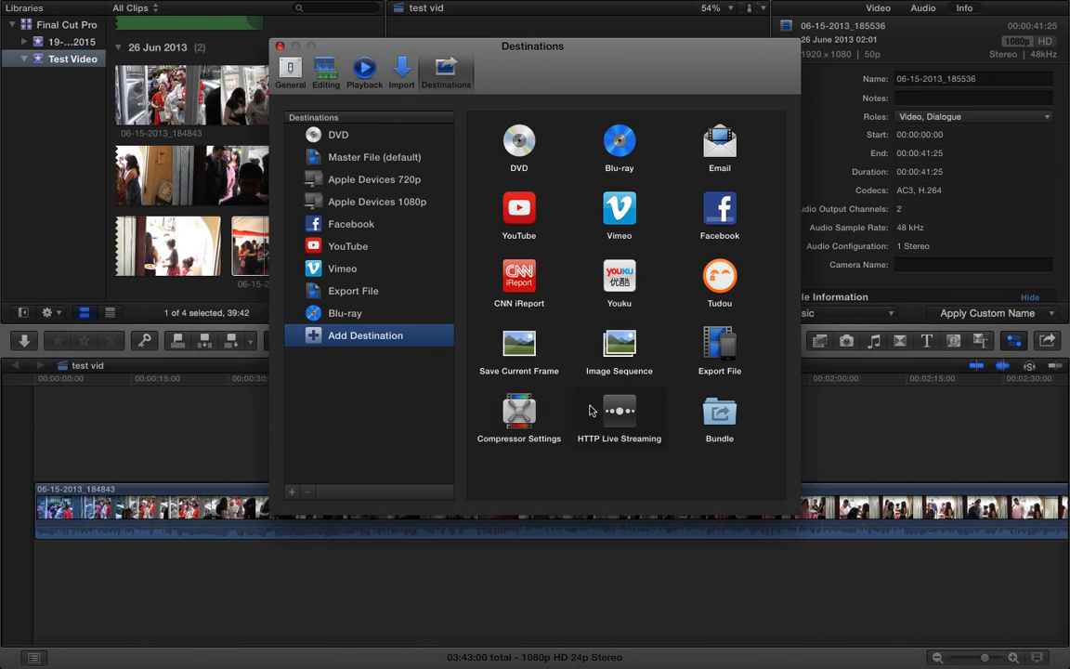
{"action": "left_click", "coordinate": [390, 321]}
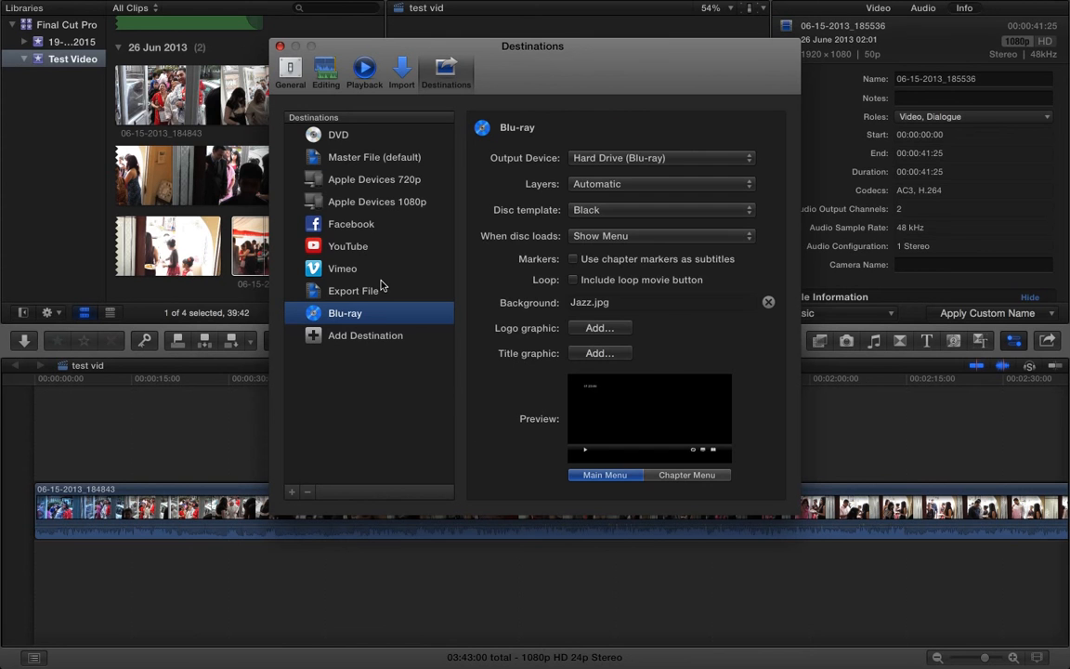
{"action": "left_click", "coordinate": [583, 165]}
{"action": "left_click", "coordinate": [585, 163]}
{"action": "left_click", "coordinate": [586, 187]}
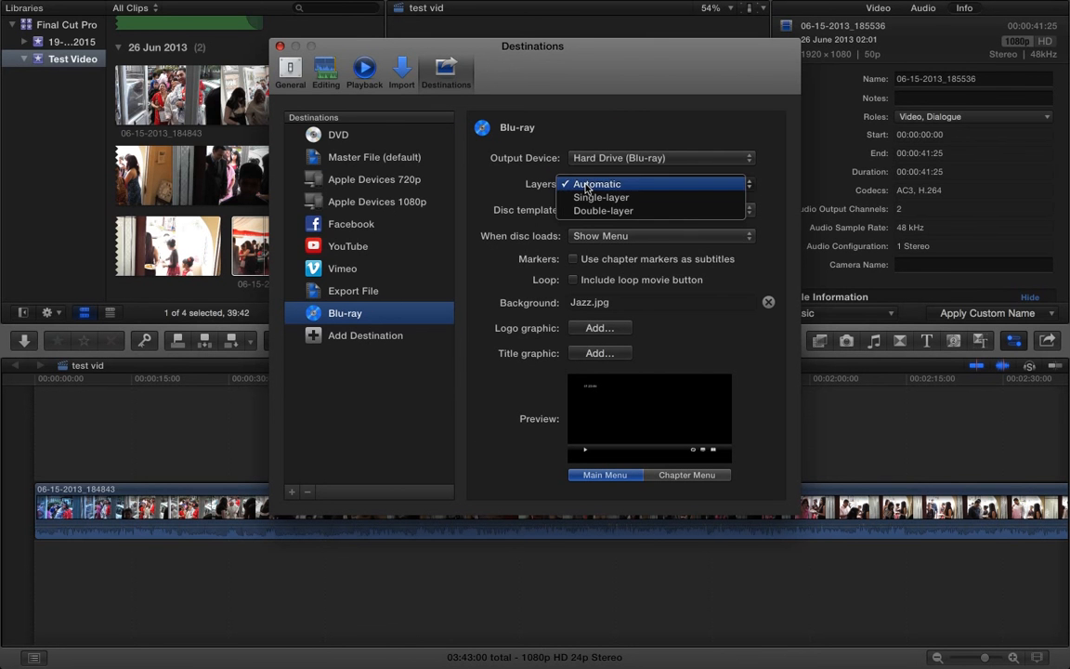
{"action": "left_click", "coordinate": [587, 186]}
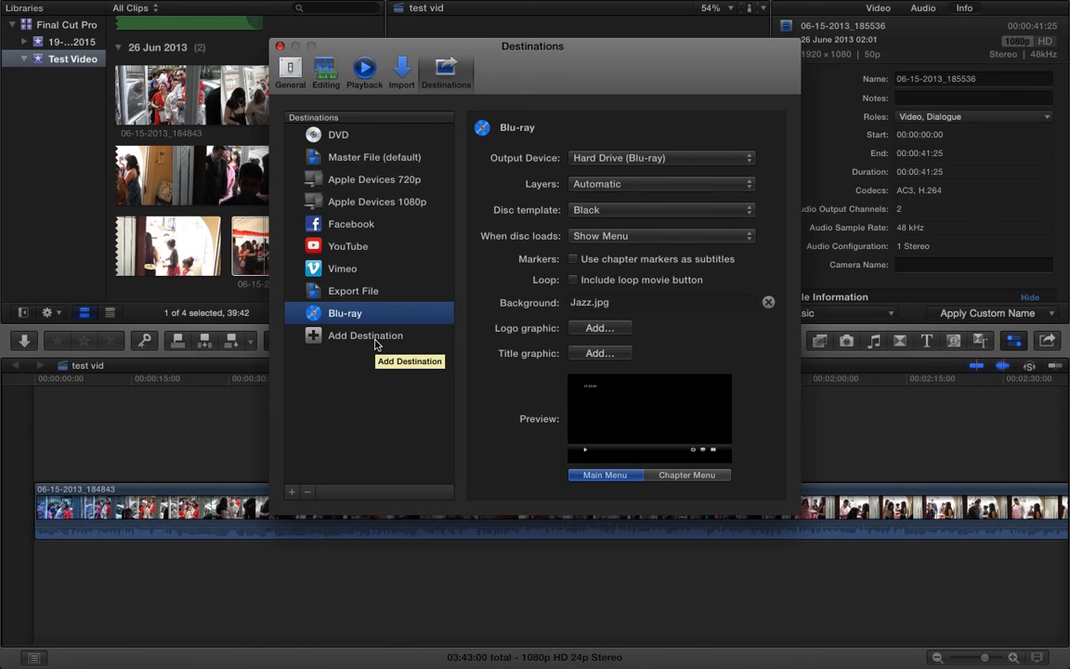
Examine the Export File destination's format, video codec and open-with choices without changing them, and close the destination settings.
{"action": "left_click", "coordinate": [352, 294]}
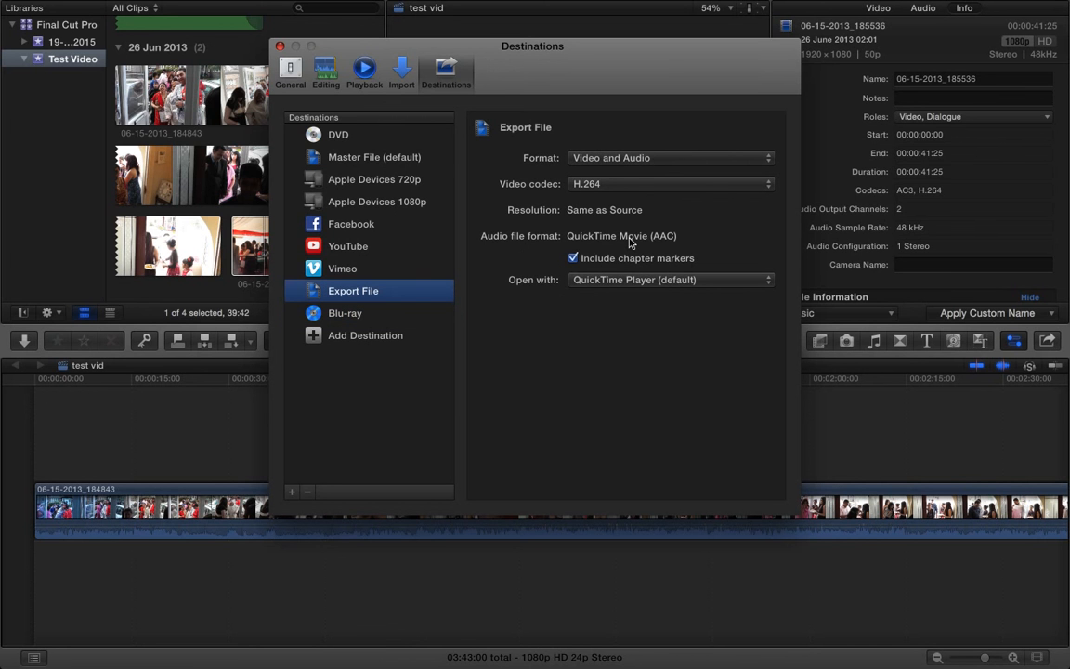
{"action": "left_click", "coordinate": [605, 165]}
{"action": "left_click", "coordinate": [606, 168]}
{"action": "left_click", "coordinate": [604, 166]}
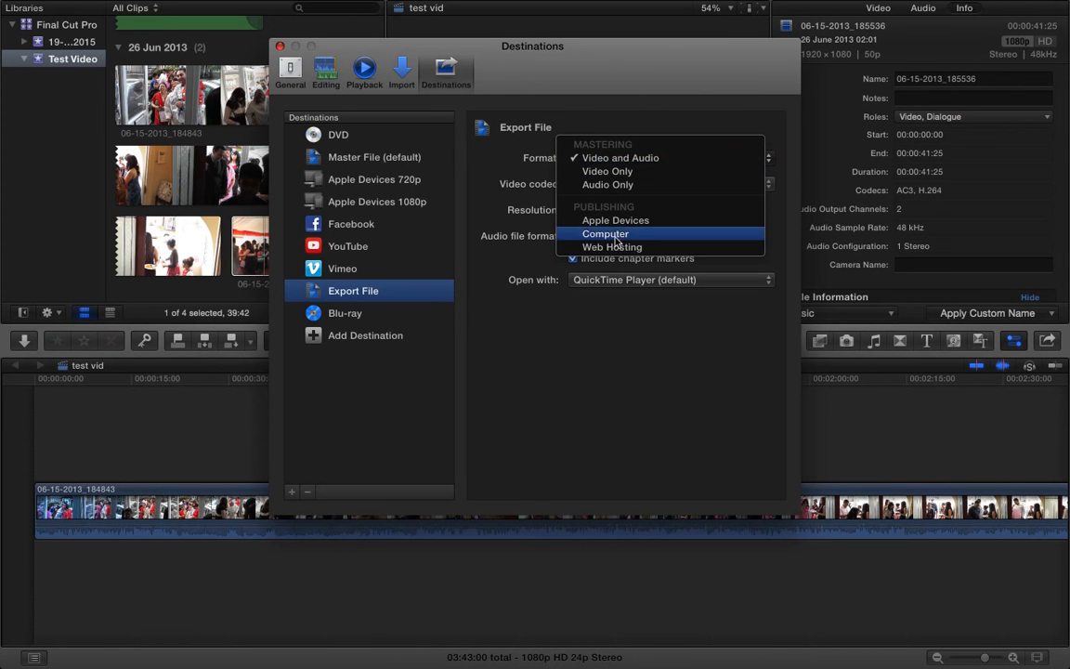
{"action": "left_click", "coordinate": [546, 216]}
{"action": "left_click", "coordinate": [581, 189]}
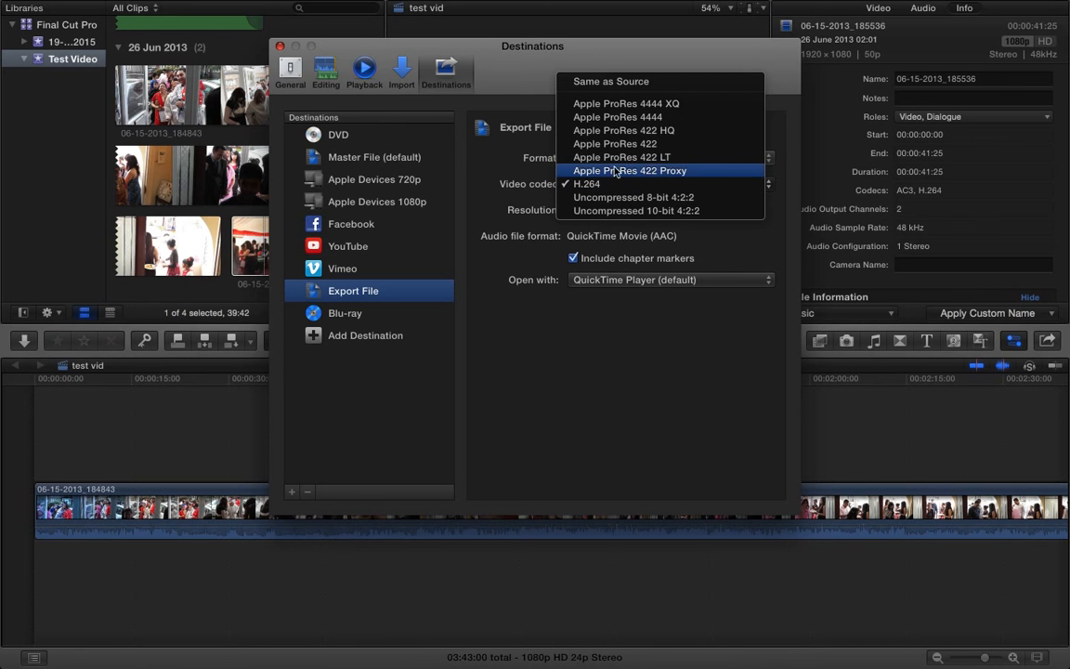
{"action": "left_click", "coordinate": [523, 236]}
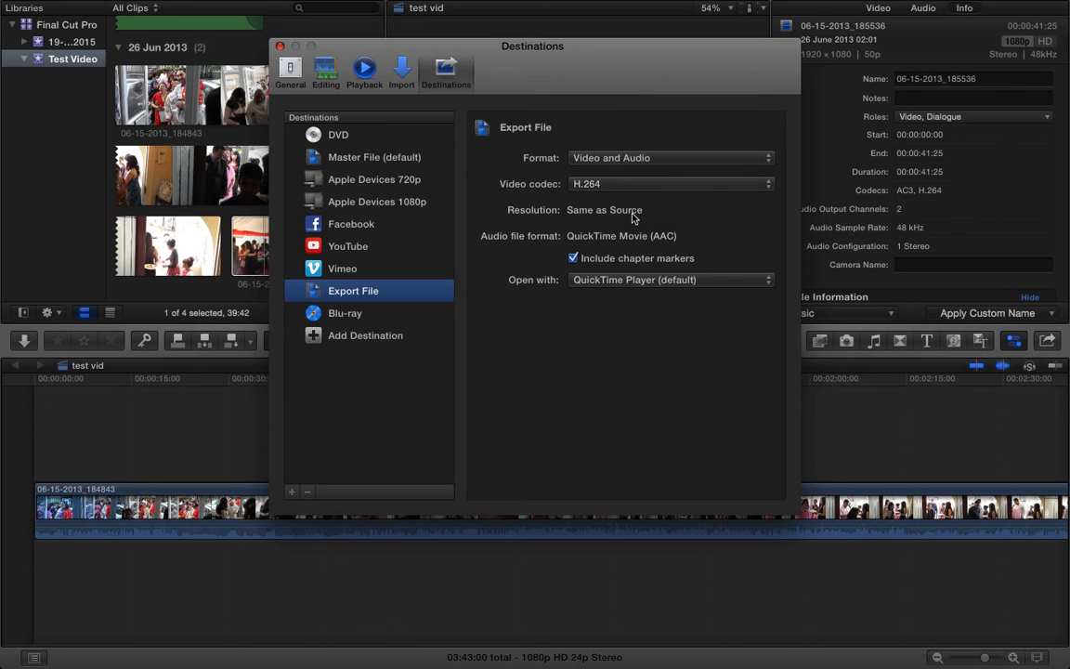
{"action": "left_click", "coordinate": [600, 281]}
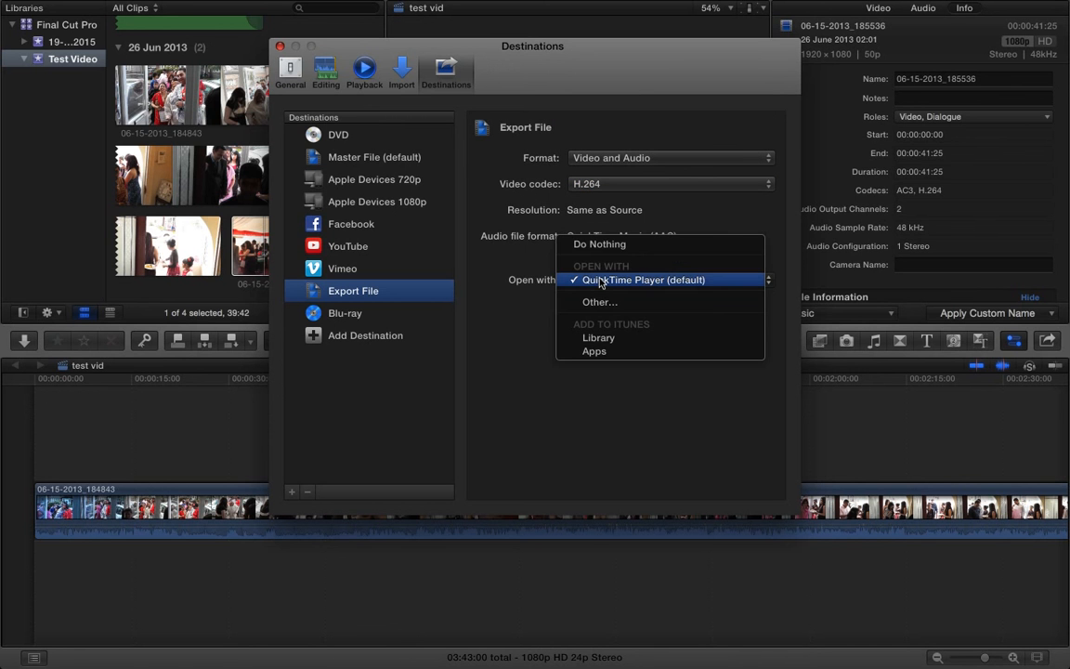
{"action": "left_click", "coordinate": [490, 264]}
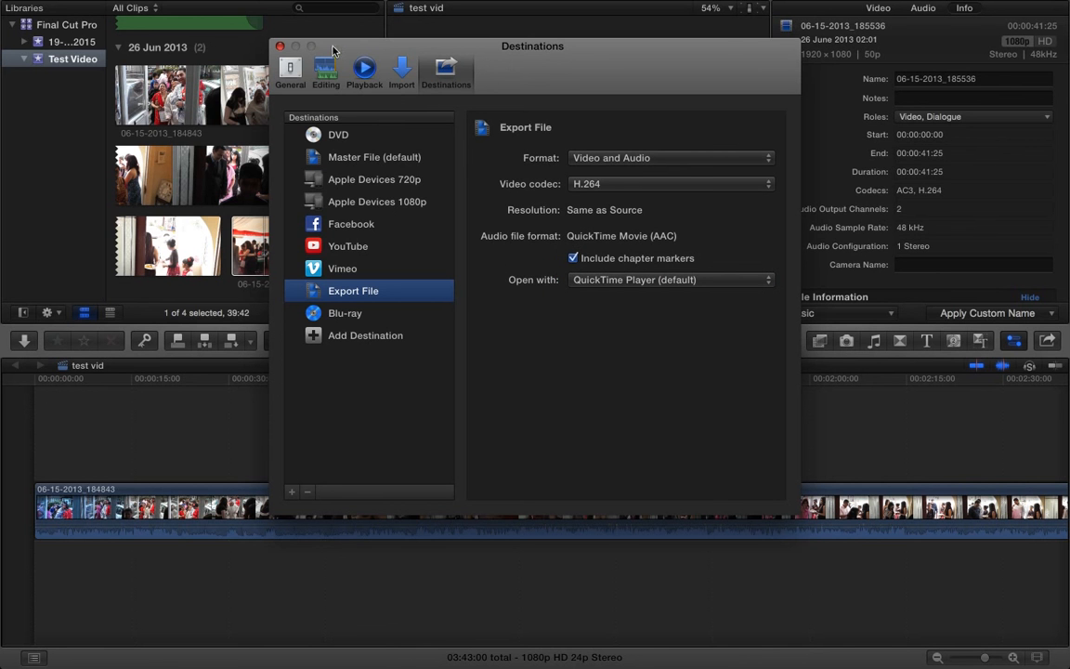
{"action": "left_click", "coordinate": [281, 47]}
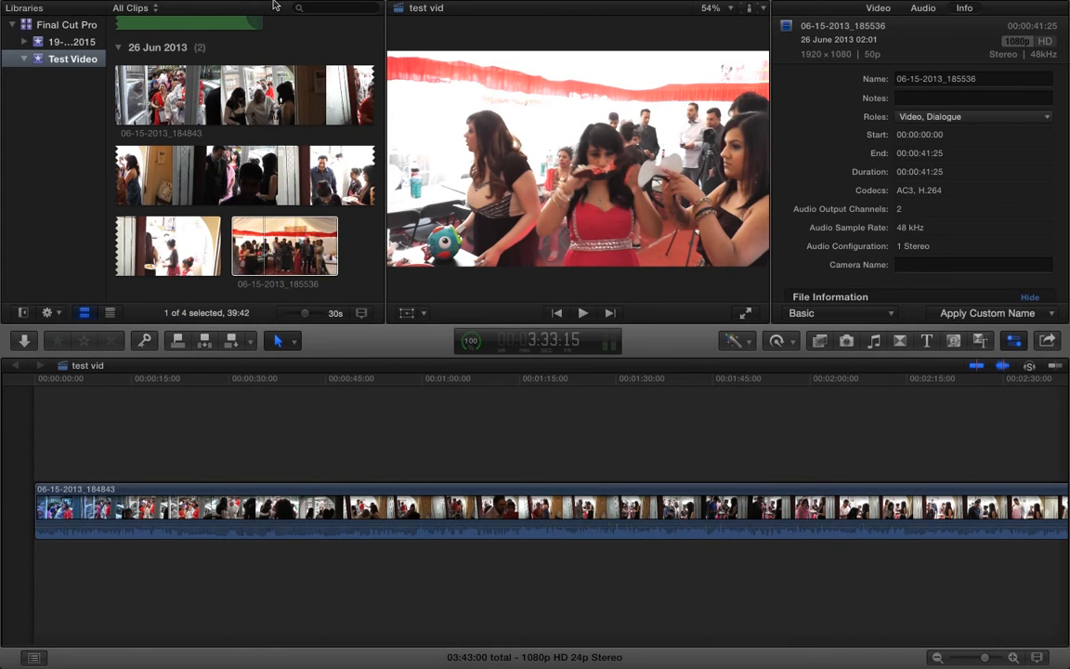
Export the test vid project with the Export File destination in H.264, saving it to the Desktop as test vid.
{"action": "left_click", "coordinate": [129, 8]}
{"action": "mouse_move", "coordinate": [246, 157]}
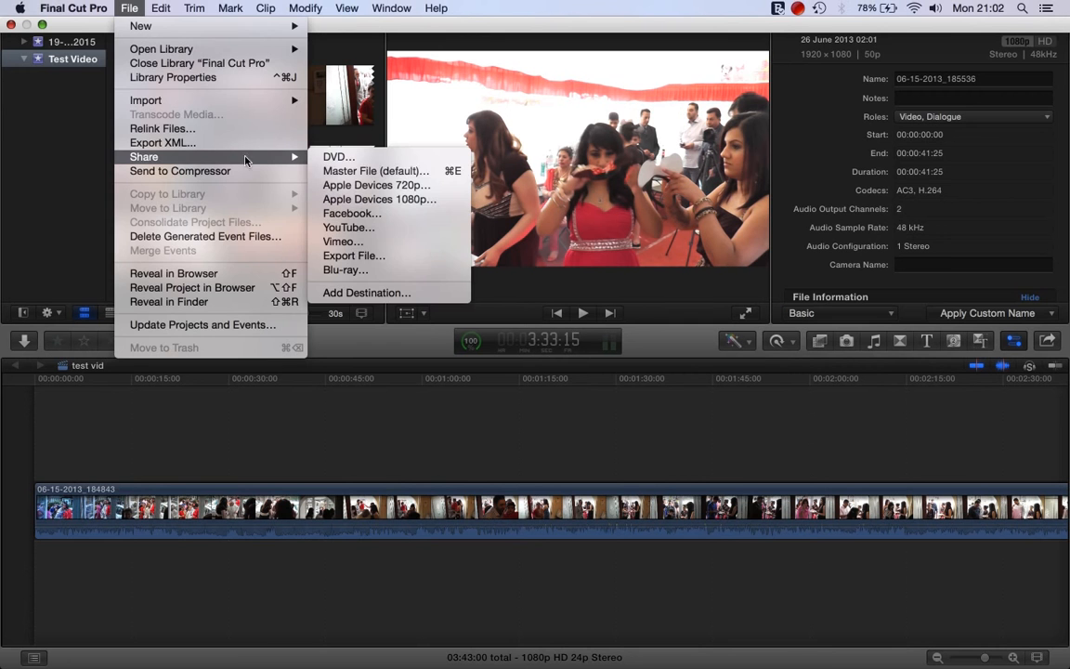
{"action": "left_click", "coordinate": [353, 255]}
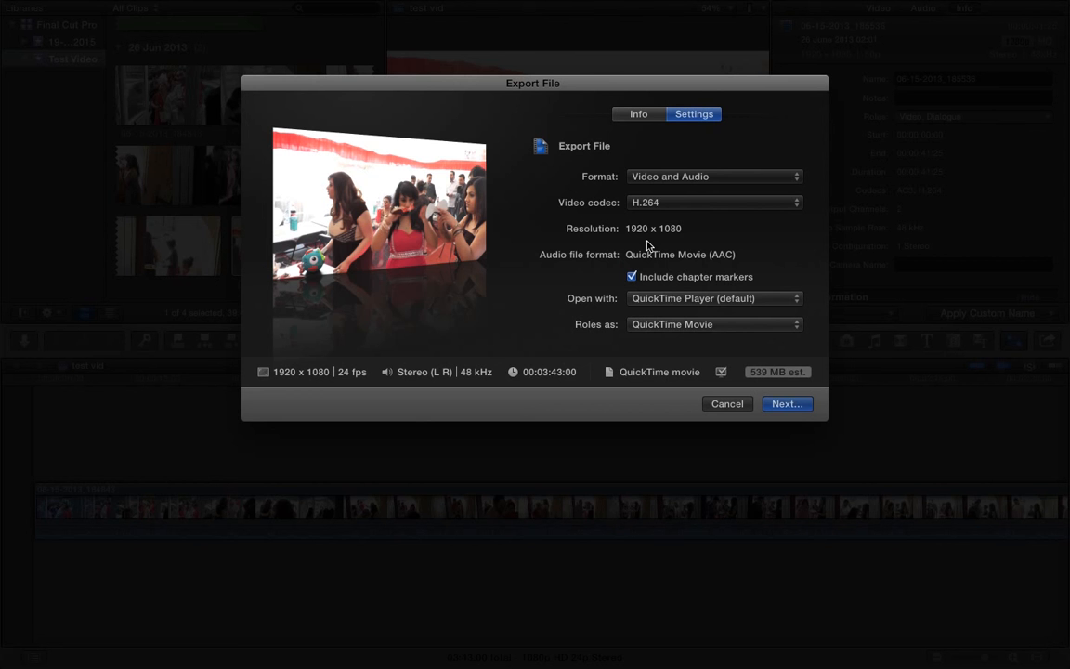
{"action": "left_click", "coordinate": [786, 404]}
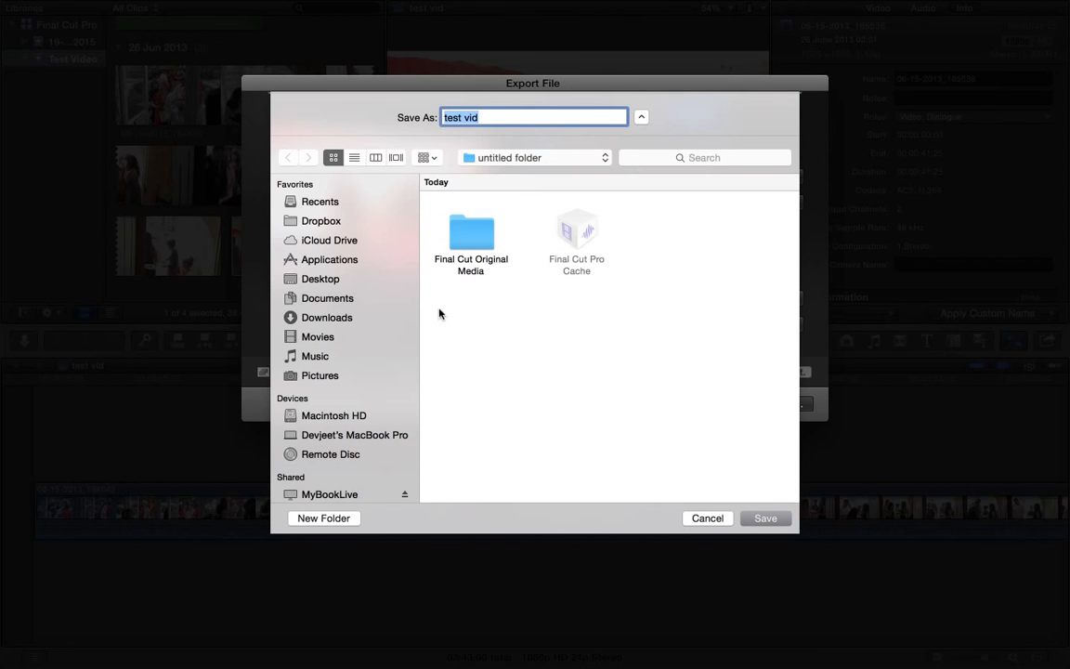
{"action": "left_click", "coordinate": [356, 280]}
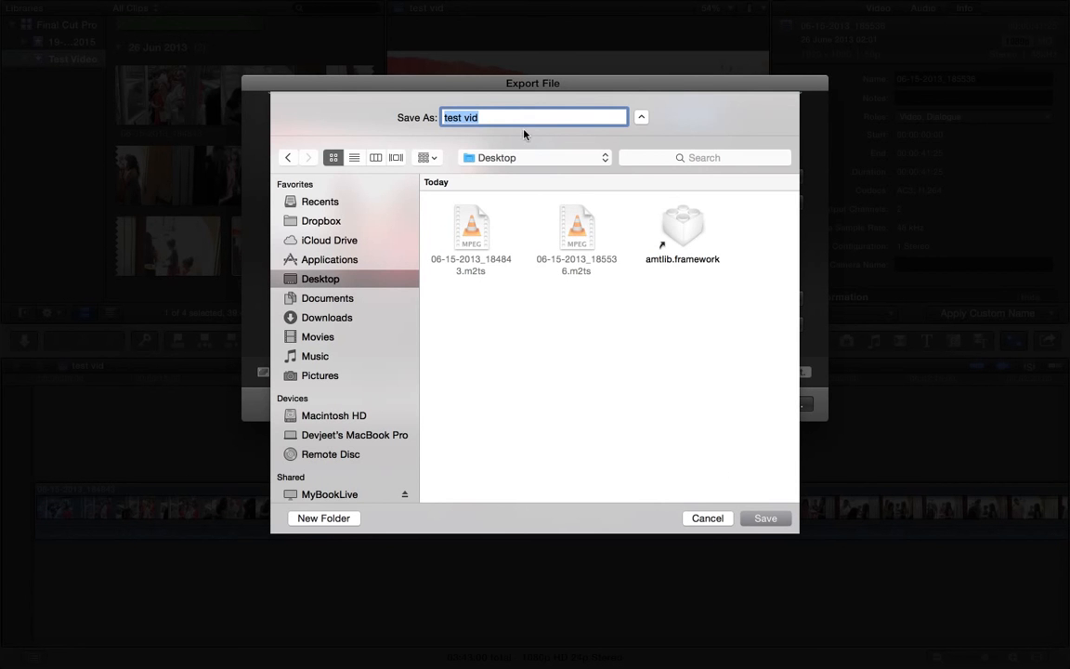
{"action": "left_click", "coordinate": [766, 517]}
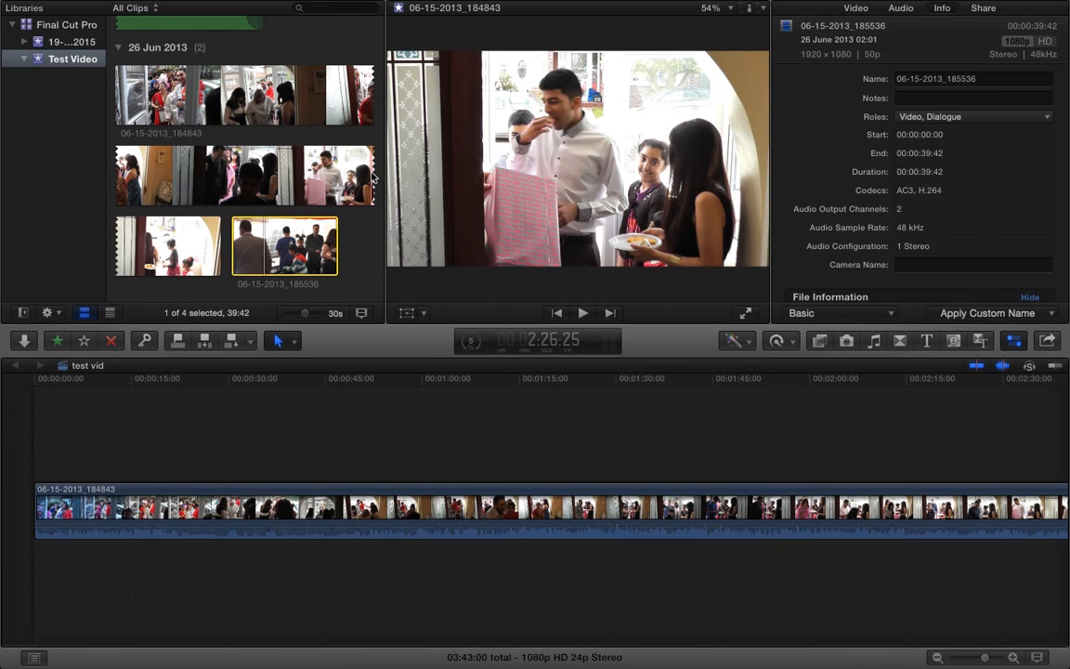
Open the Background Tasks window and expand the Sharing task to check the export's progress.
{"action": "left_click", "coordinate": [349, 8]}
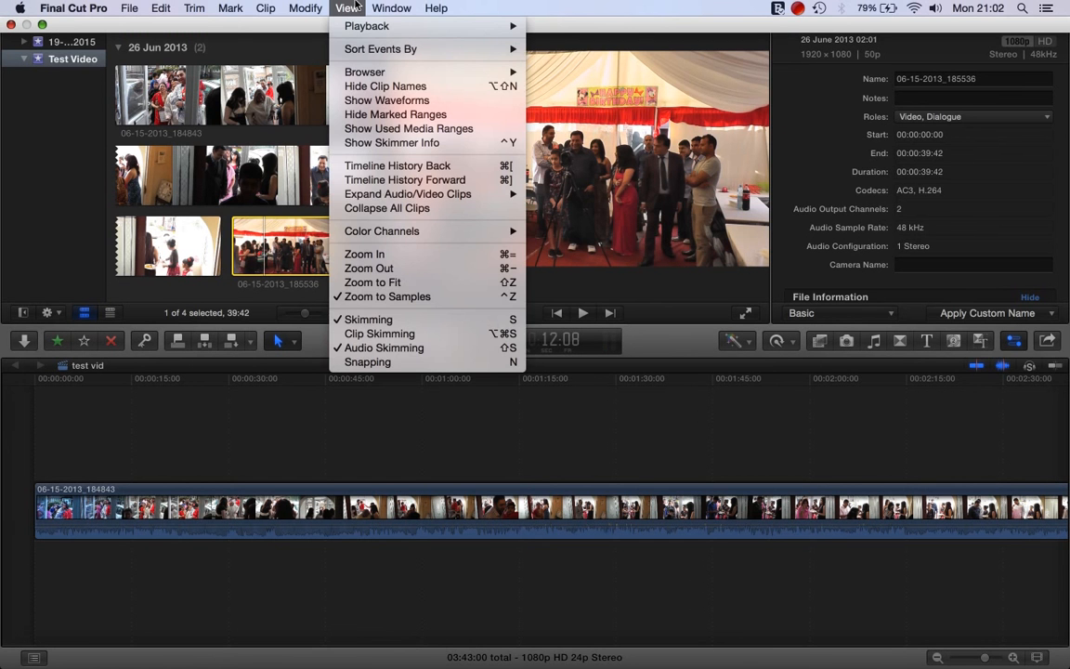
{"action": "mouse_move", "coordinate": [391, 7]}
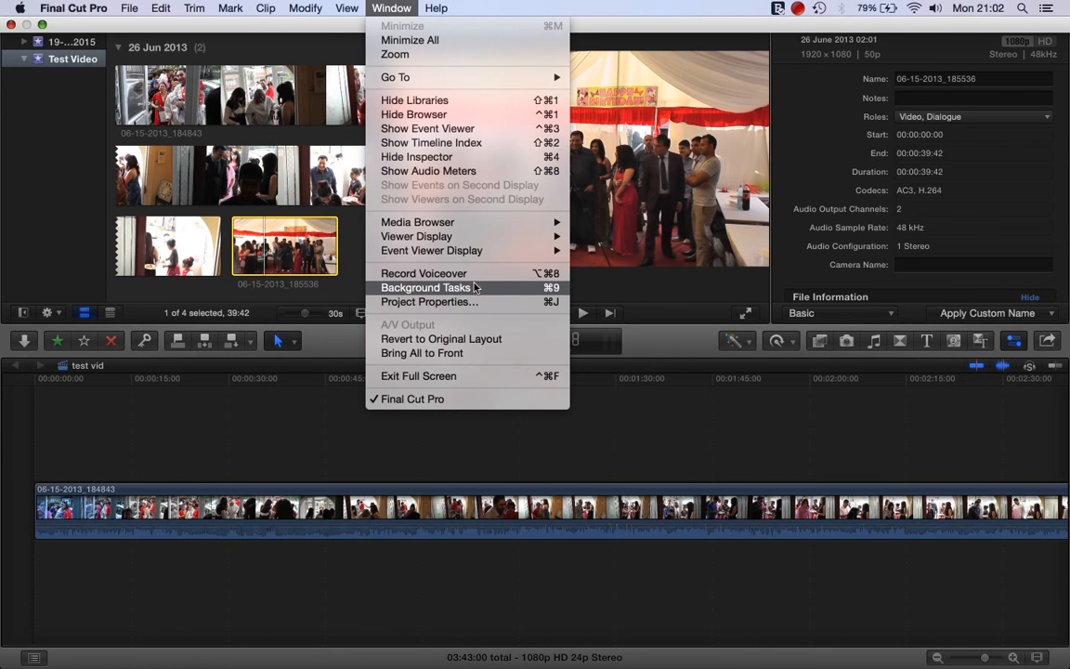
{"action": "left_click", "coordinate": [447, 289]}
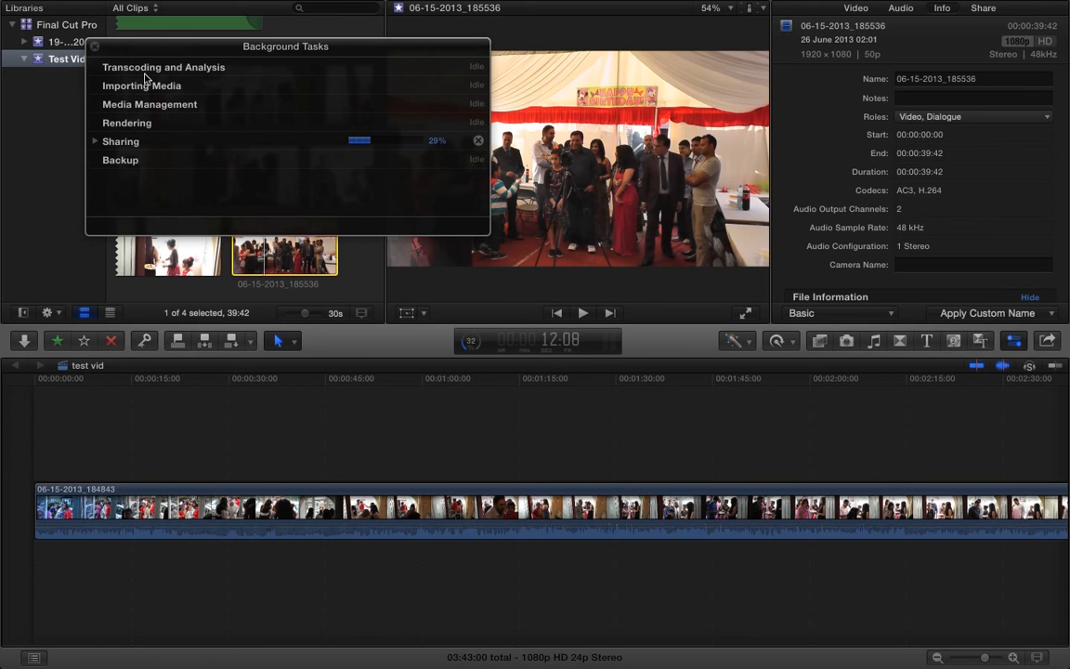
{"action": "left_click", "coordinate": [96, 143]}
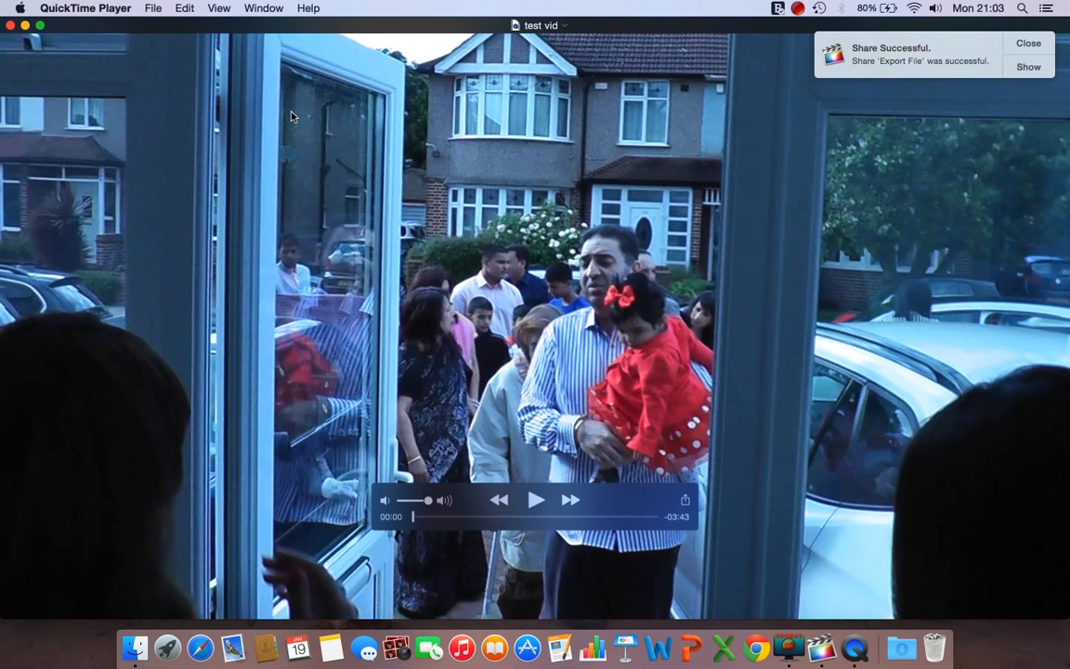
Dismiss the share notification, play the exported test vid movie in QuickTime Player at about 03:24 and 01:48, and quit the player.
{"action": "left_click", "coordinate": [1031, 47]}
{"action": "key", "text": "space"}
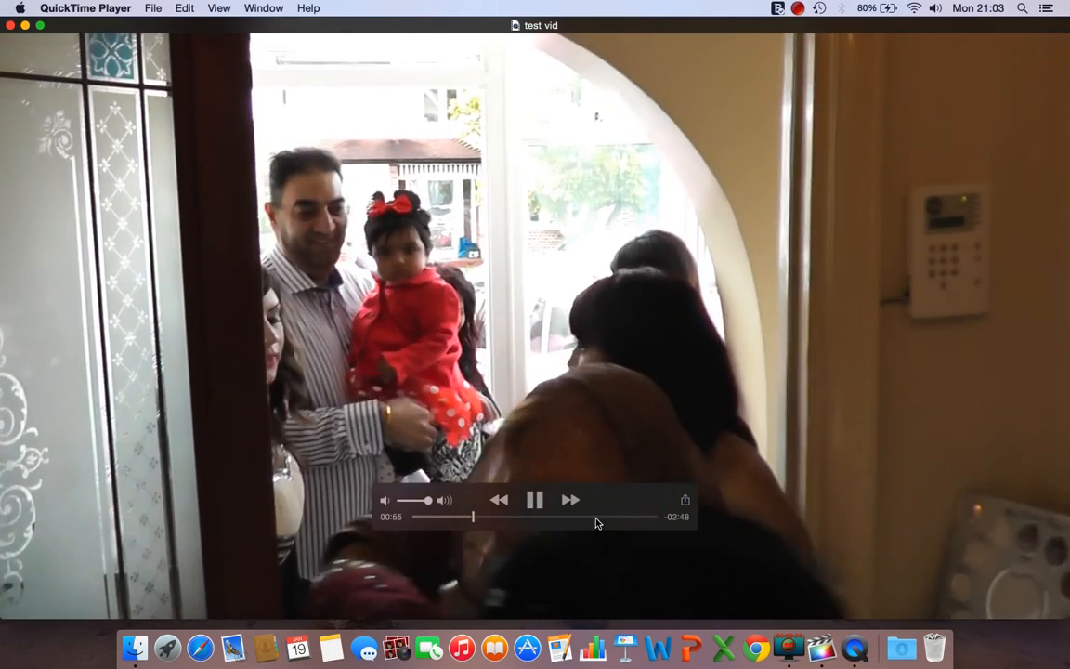
{"action": "left_click", "coordinate": [598, 521]}
{"action": "left_click", "coordinate": [637, 520]}
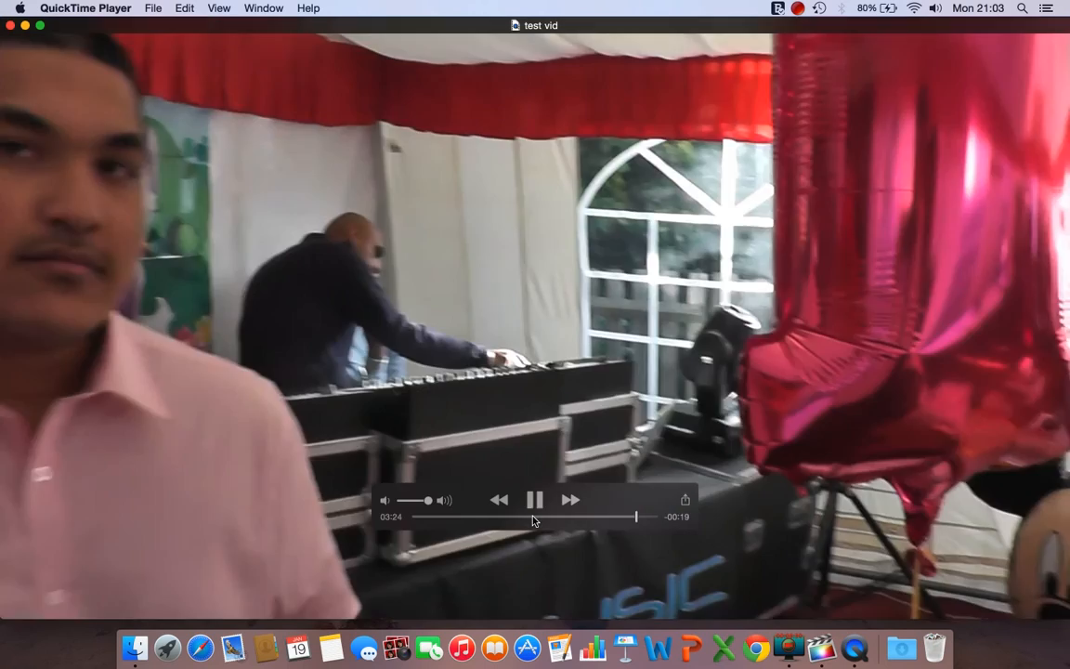
{"action": "left_click", "coordinate": [531, 518]}
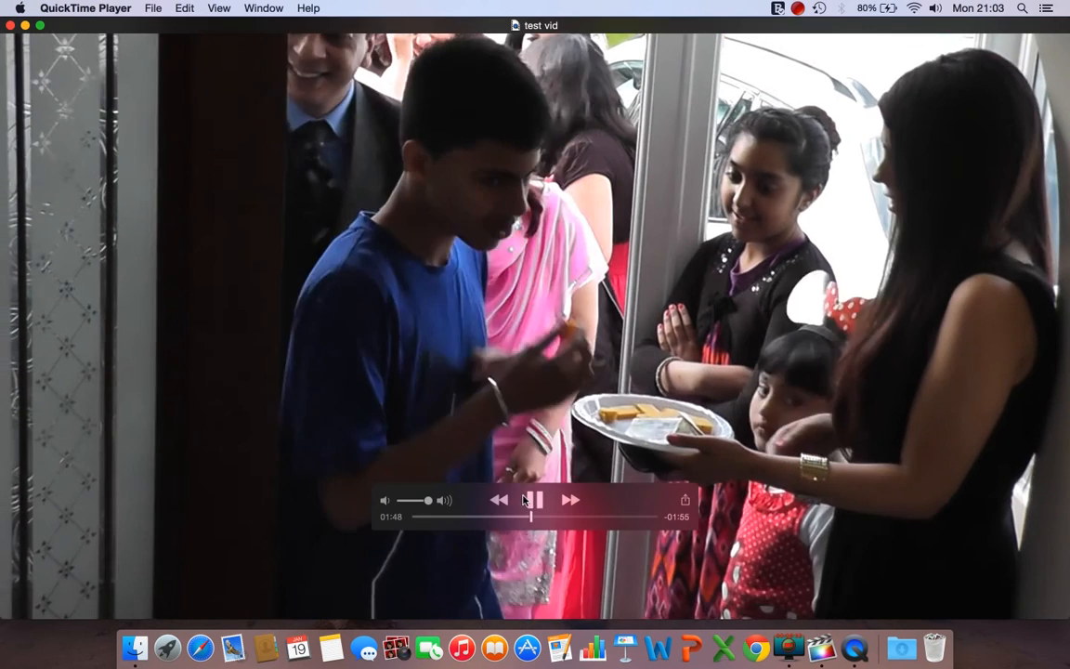
{"action": "left_click", "coordinate": [527, 500]}
{"action": "key", "text": "super+q"}
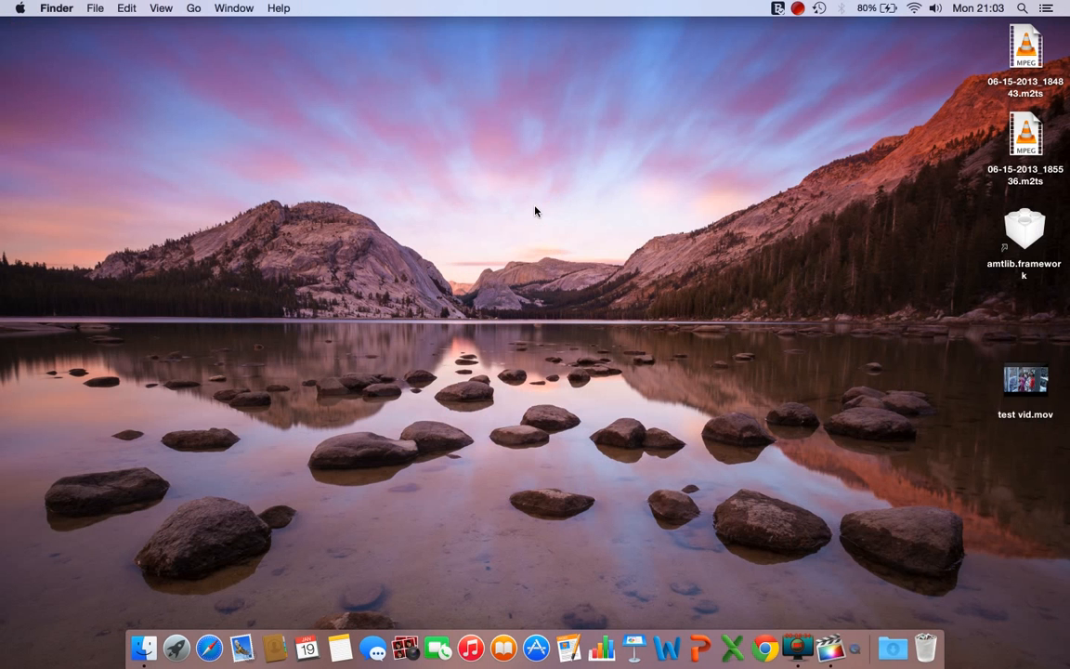
Check the exported test vid.mov on the desktop, leave it deselected, and switch back to Final Cut Pro.
{"action": "left_click_drag", "start_coordinate": [975, 343], "coordinate": [1069, 427]}
{"action": "left_click", "coordinate": [849, 459]}
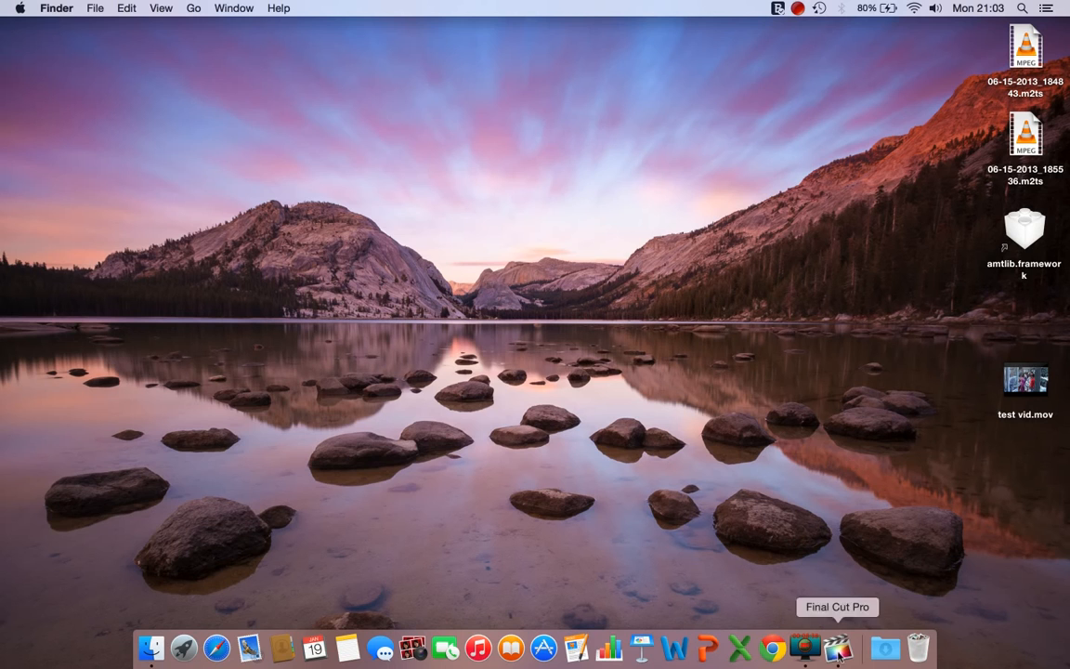
{"action": "left_click", "coordinate": [838, 647]}
{"action": "mouse_move", "coordinate": [3, 4]}
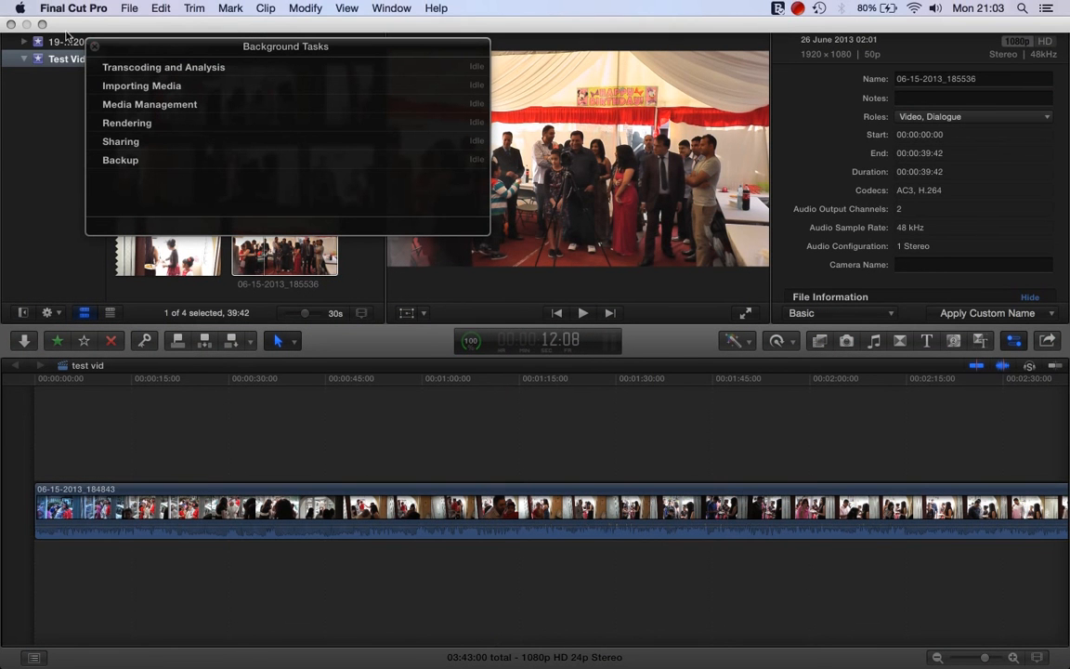
{"action": "left_click", "coordinate": [802, 8]}
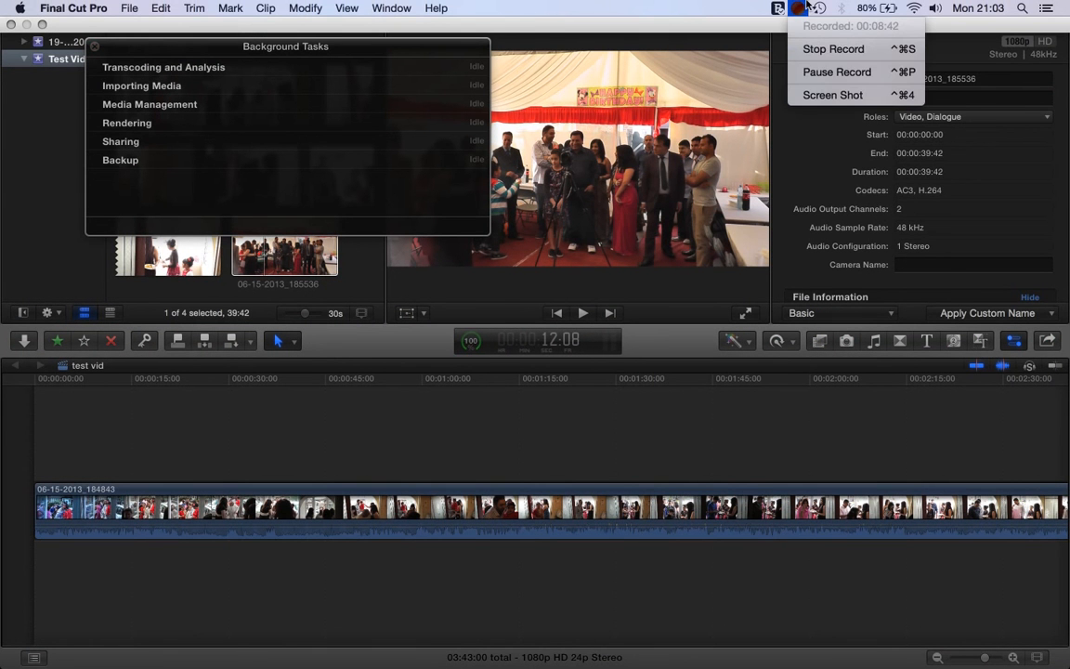